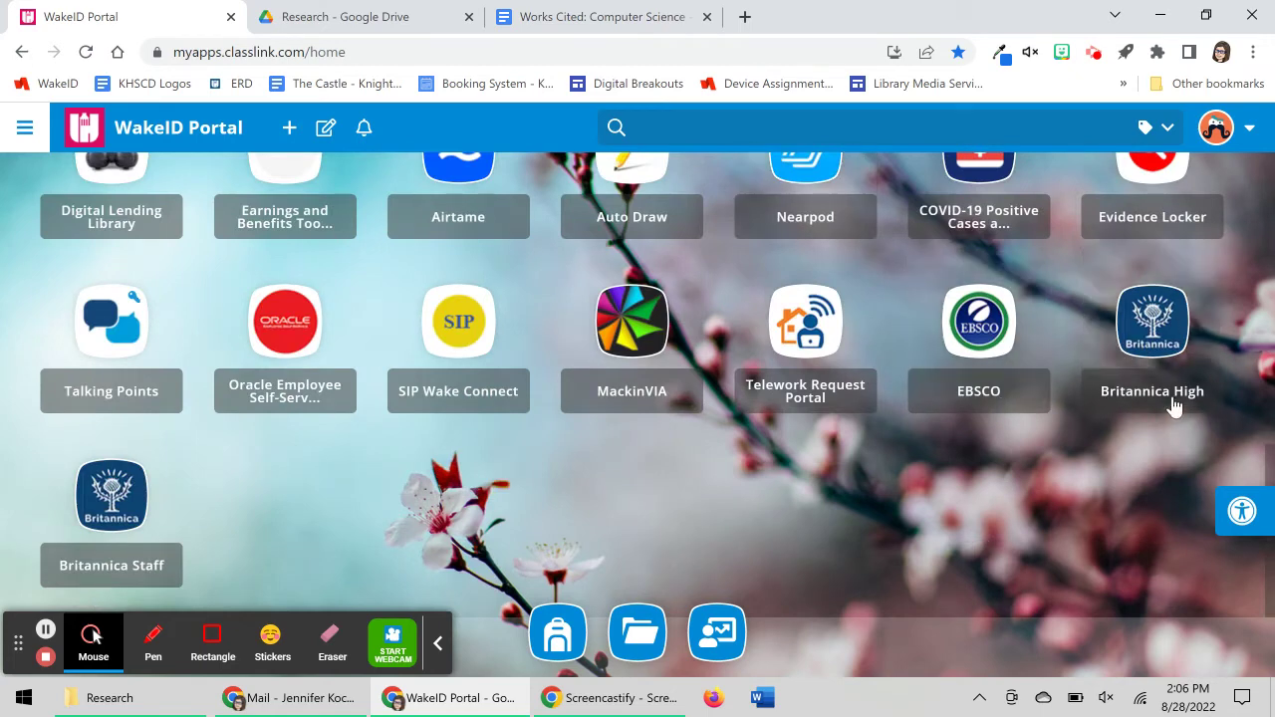
Open EBSCO from the WakeID portal and choose the EBSCOhost Research Databases resource
left_click(972, 361)
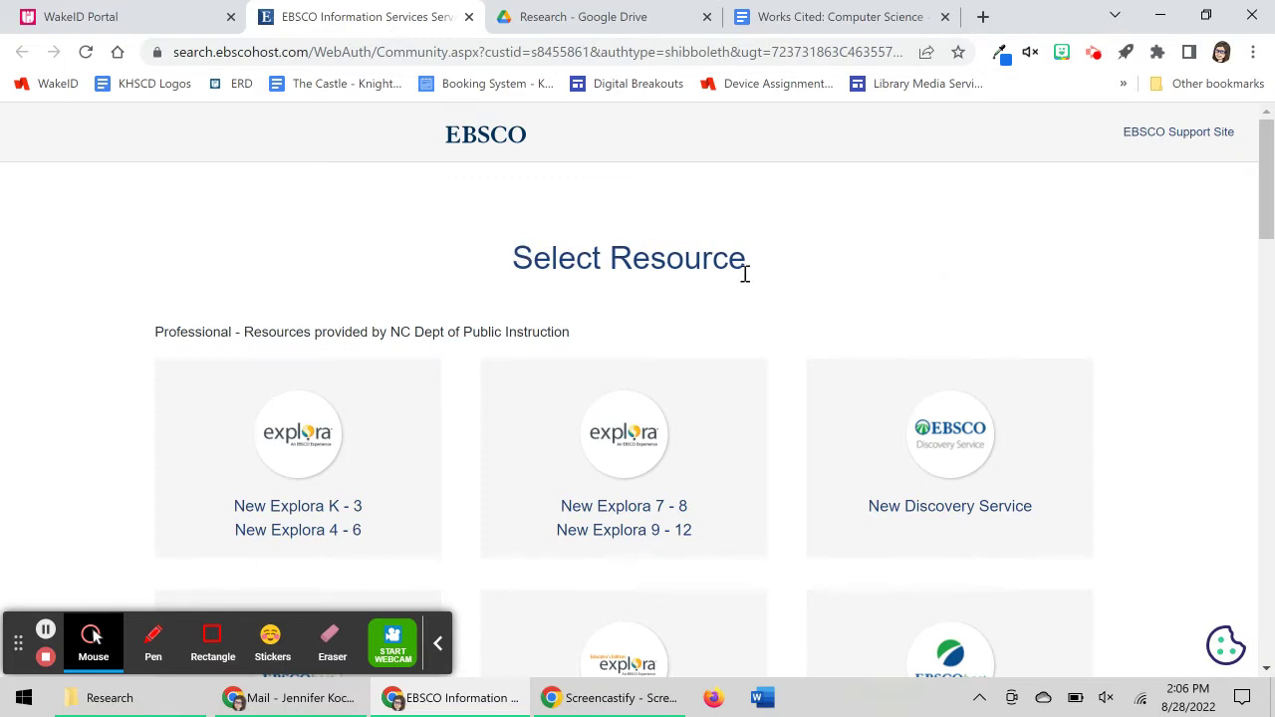
scroll(791, 282, "down", 3)
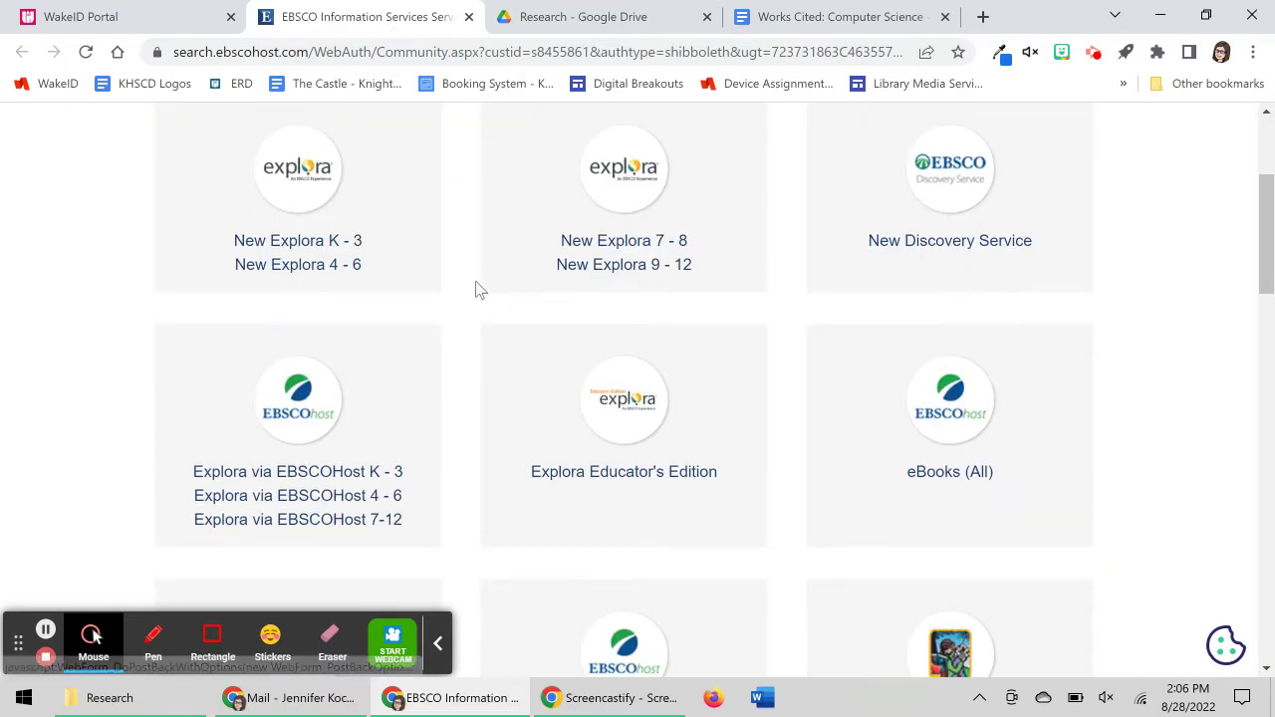
scroll(475, 288, "down", 3)
scroll(757, 344, "down", 3)
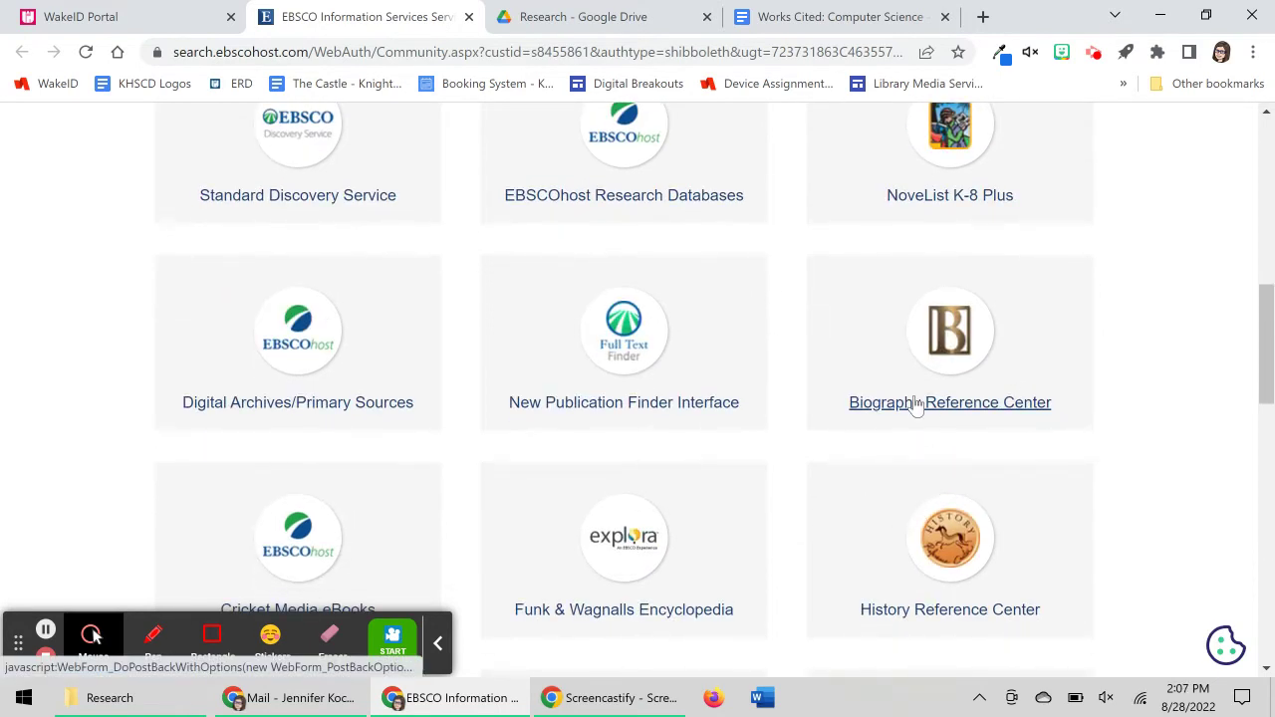
scroll(797, 339, "up", 3)
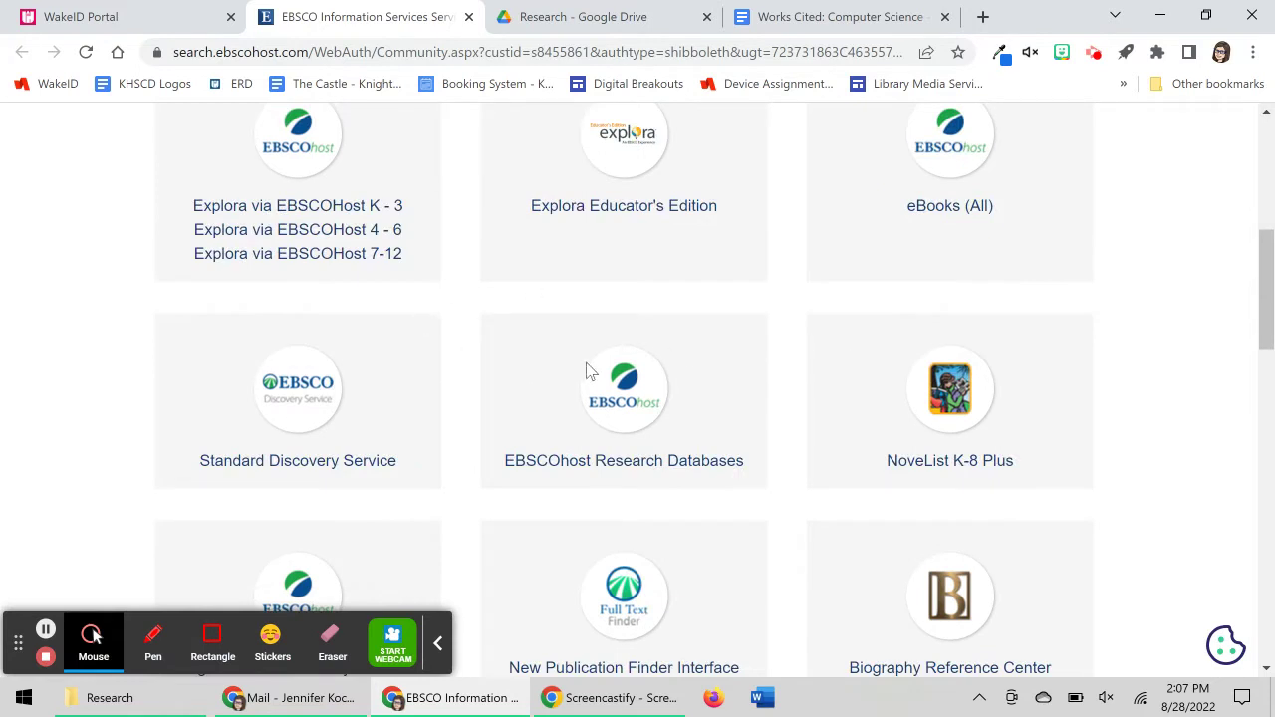
left_click(558, 478)
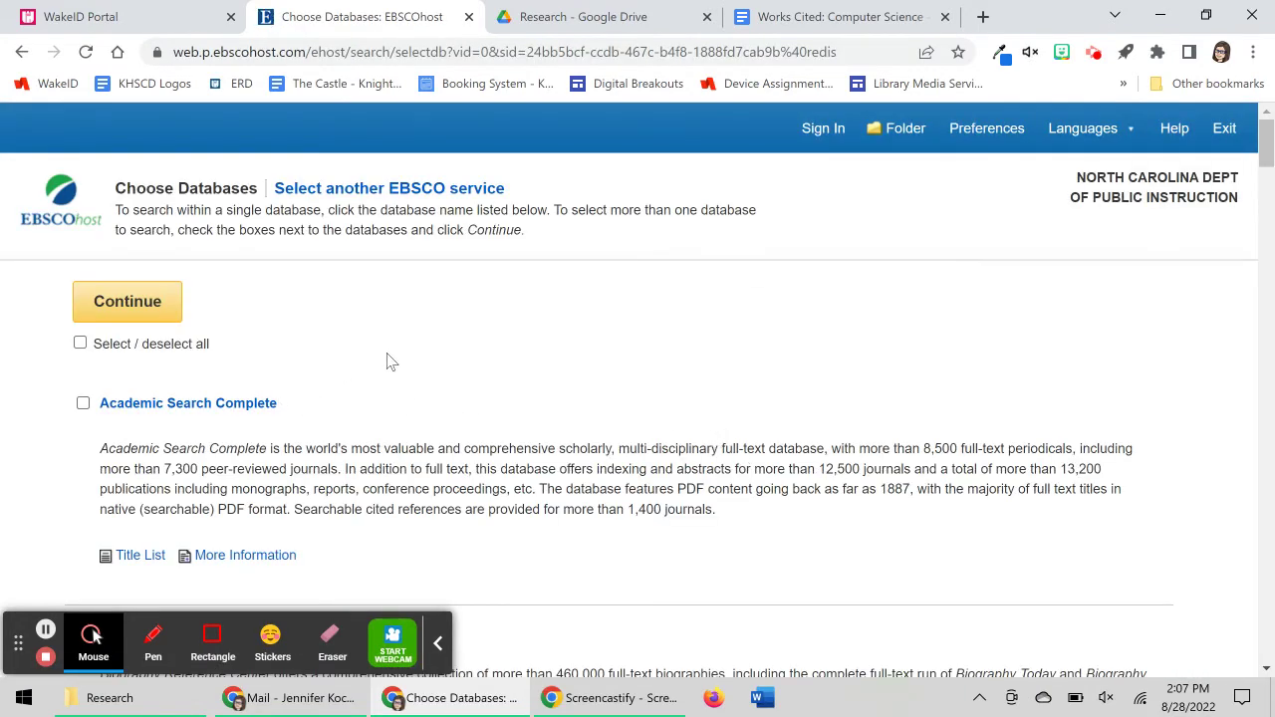
Select all the listed EBSCOhost databases and continue to the basic search page
scroll(464, 417, "down", 7)
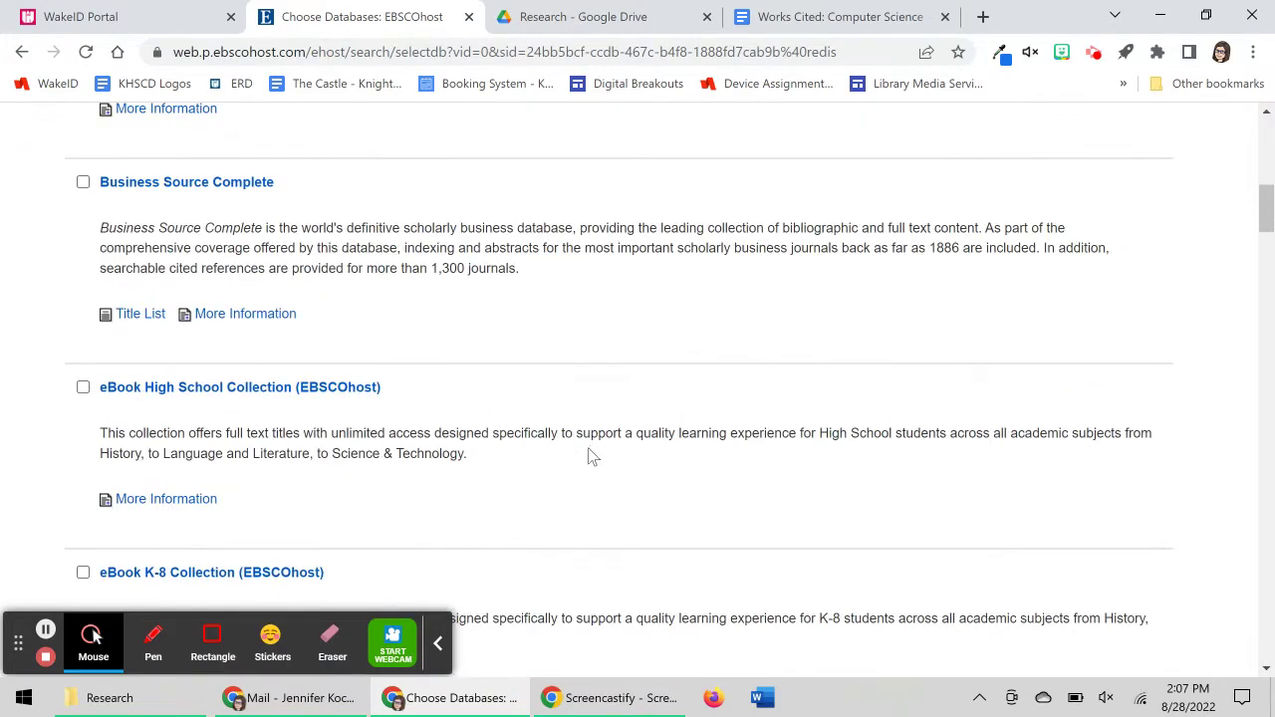
scroll(587, 456, "down", 15)
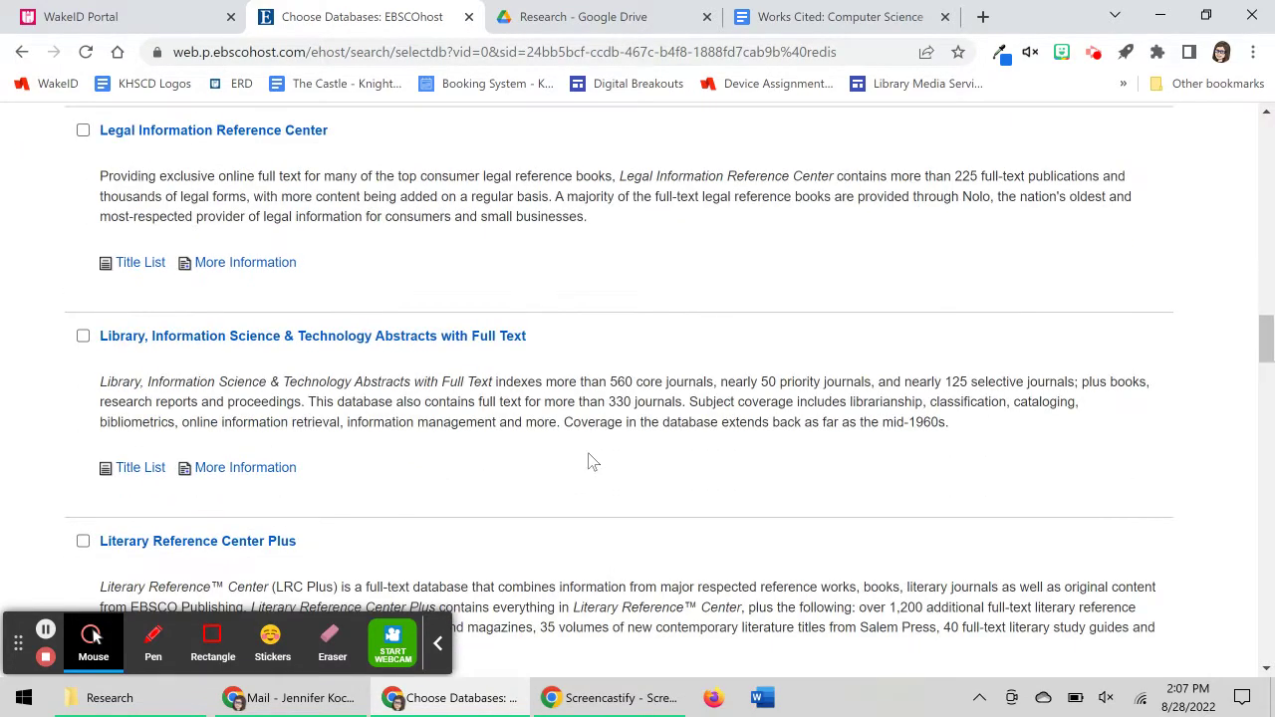
scroll(587, 461, "up", 20)
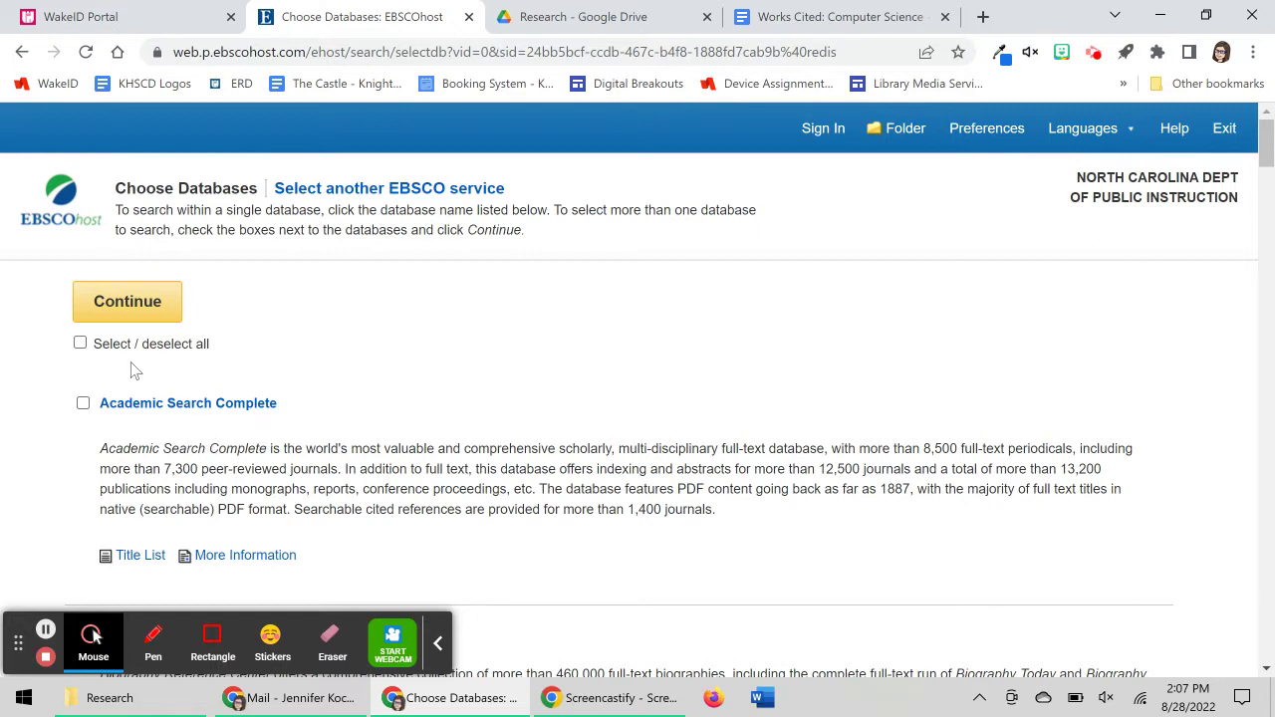
left_click(80, 344)
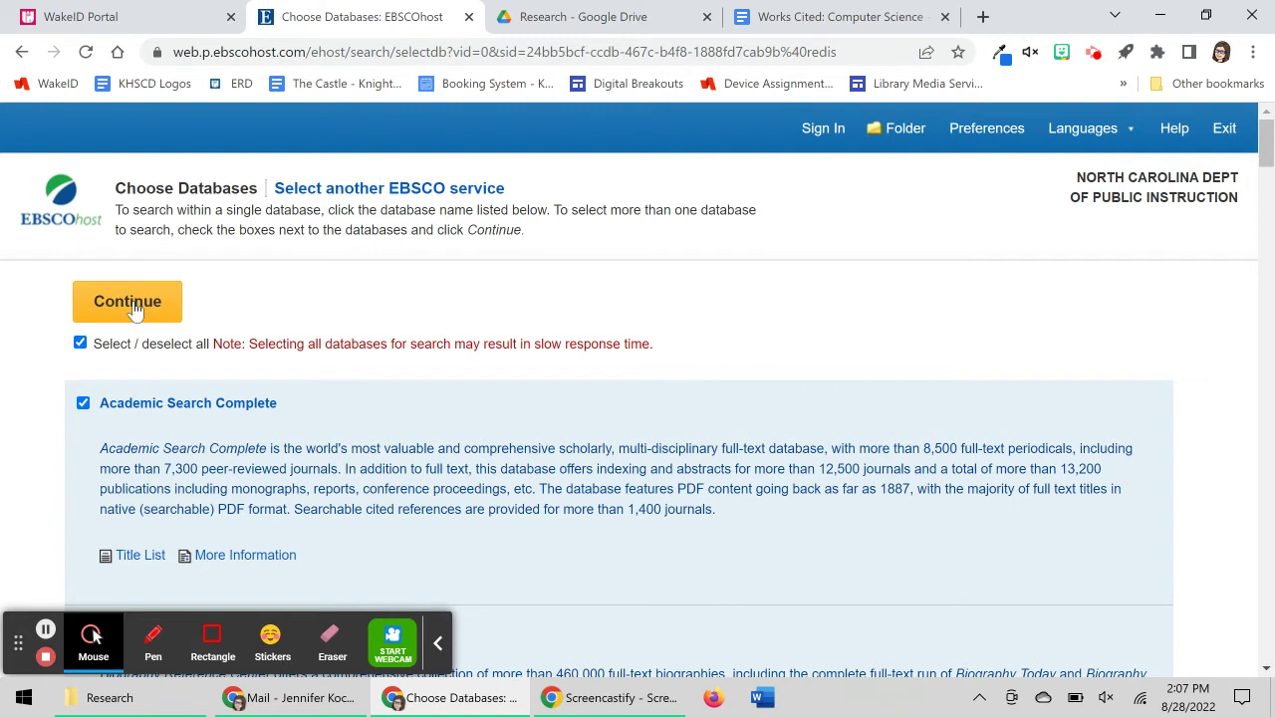
left_click(132, 306)
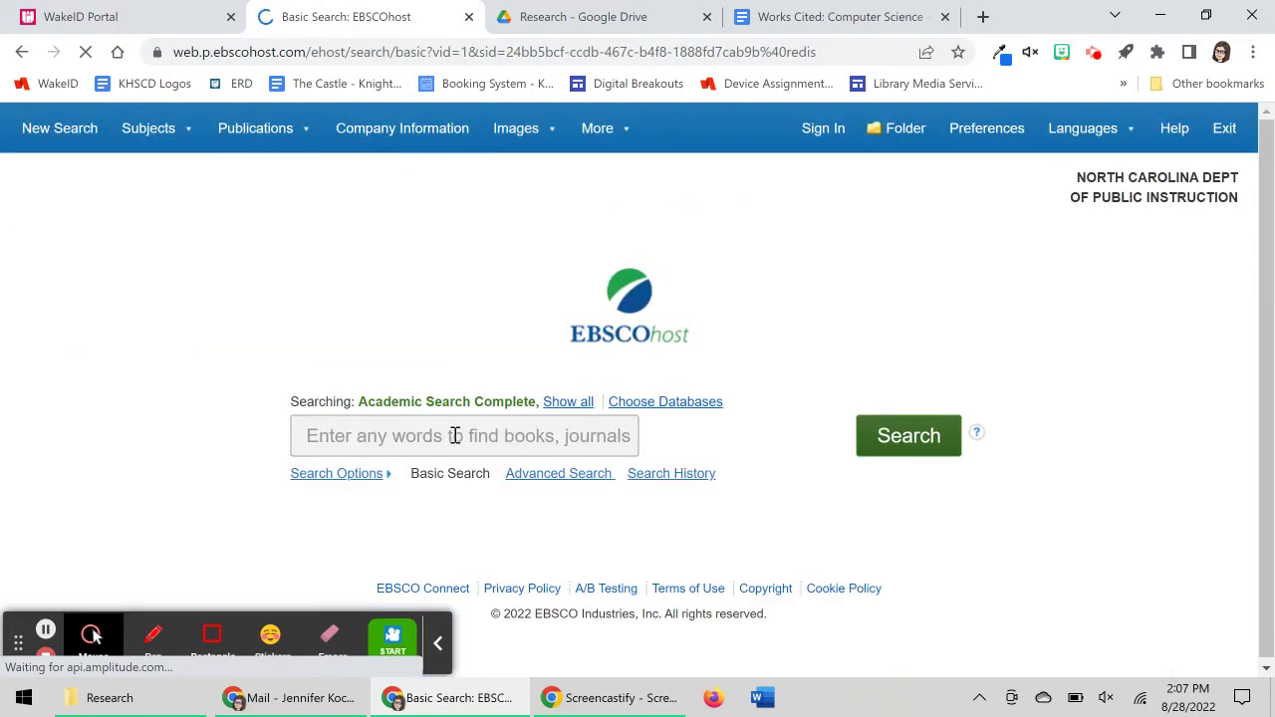
Search the selected databases for "teenagers and computer science"
left_click(666, 445)
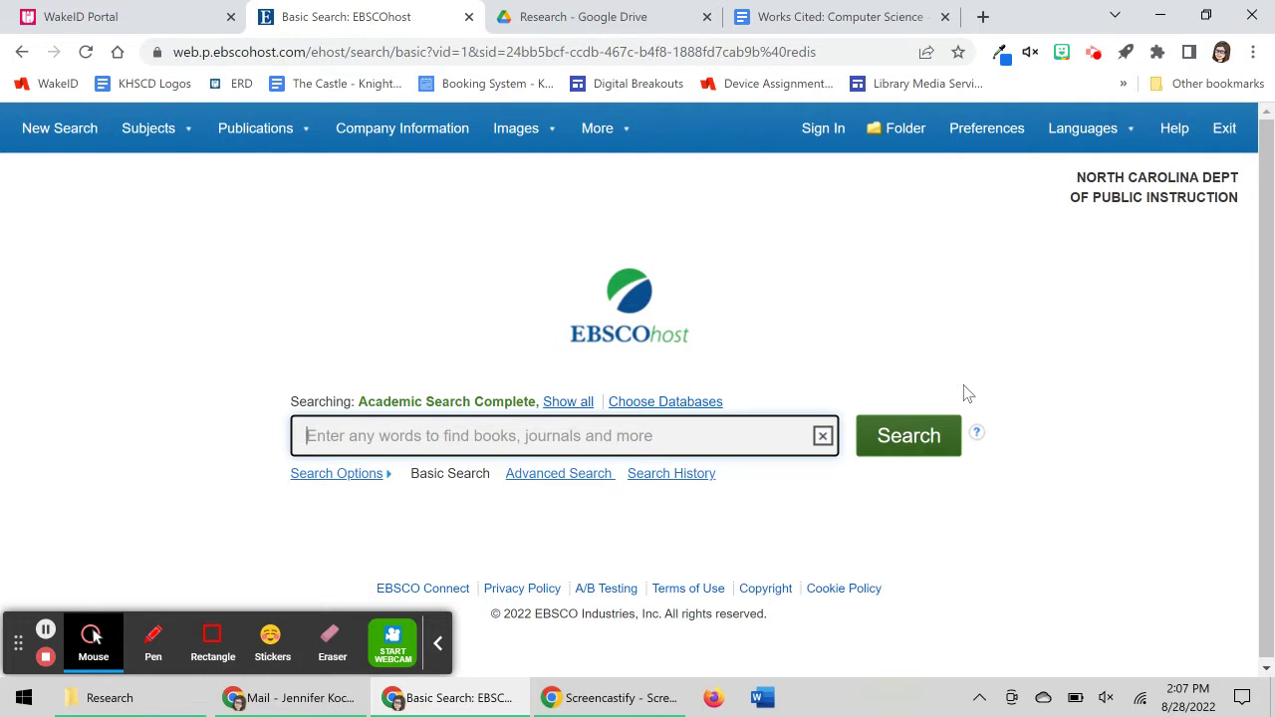
type("teen")
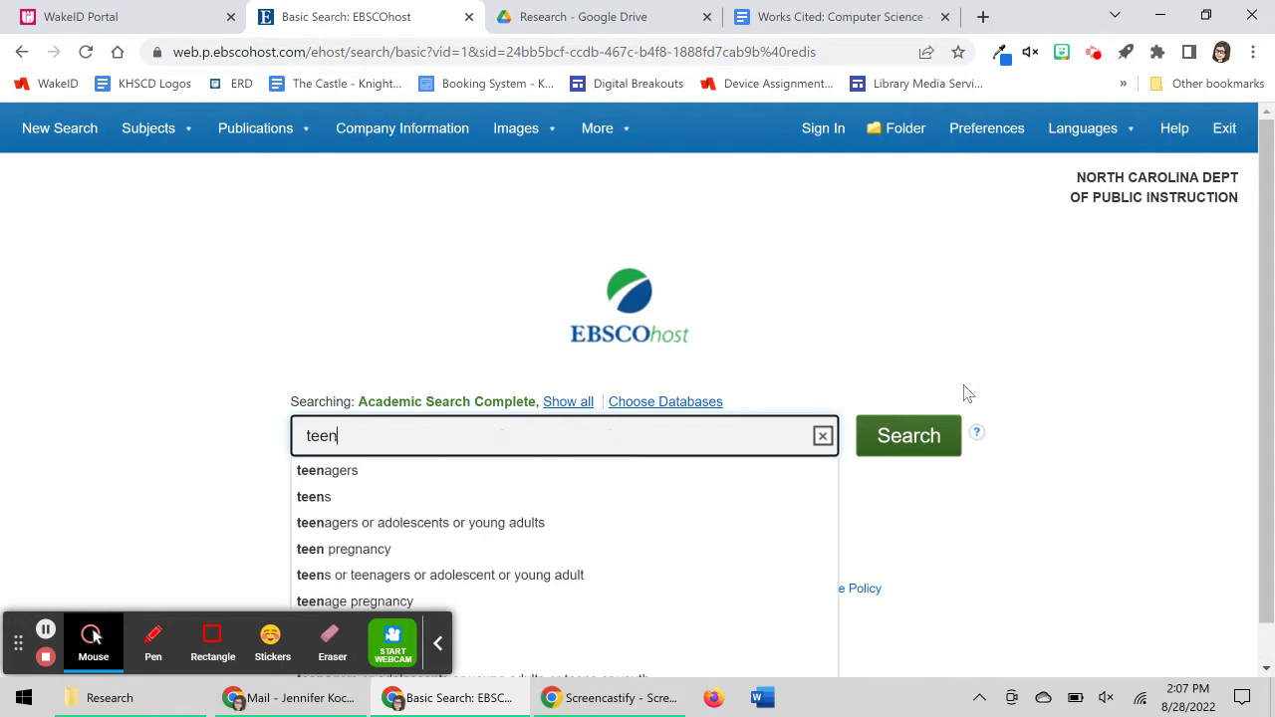
type("agers")
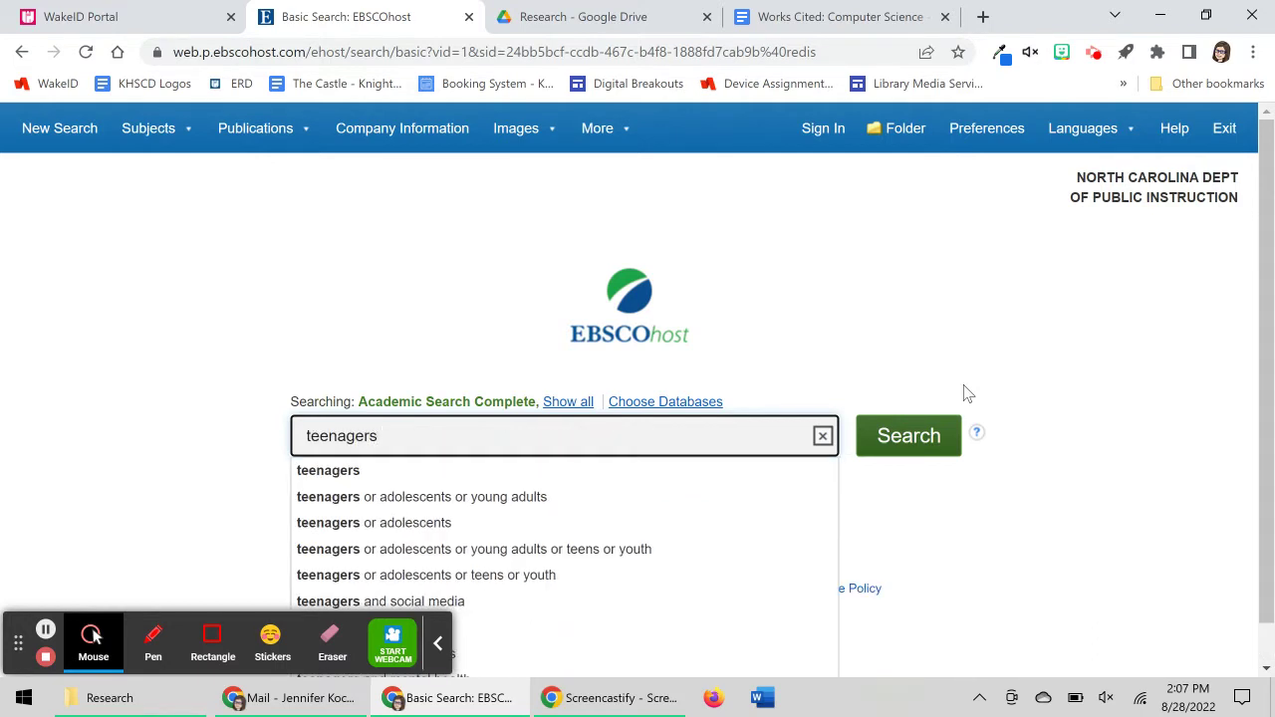
type(" and computer science")
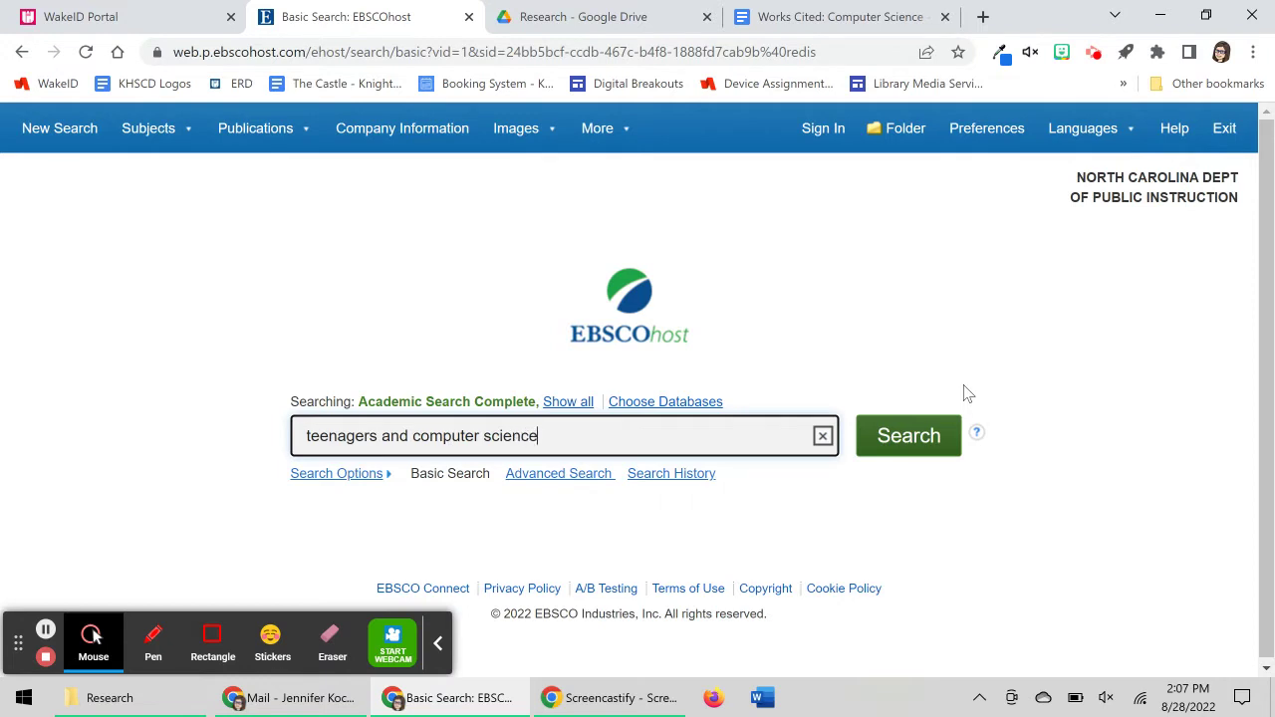
key("Return")
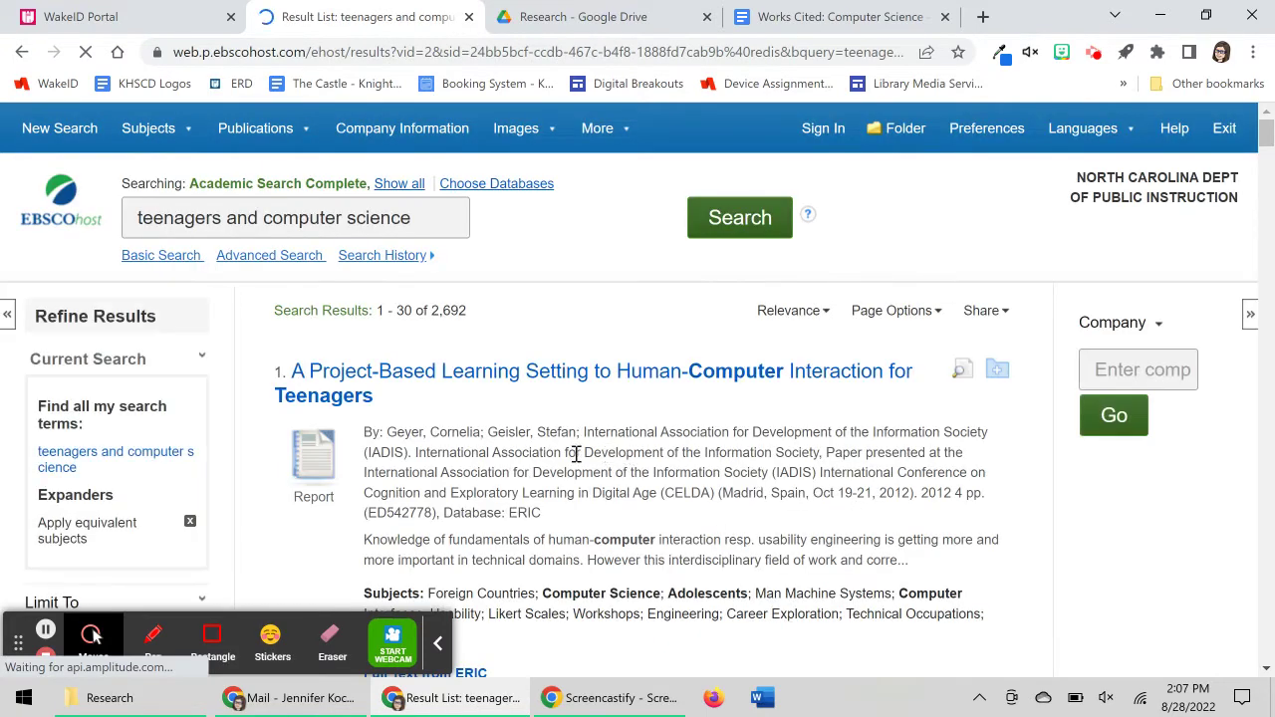
Check the number of search results and limit them to Full Text
left_click_drag(465, 312, 432, 315)
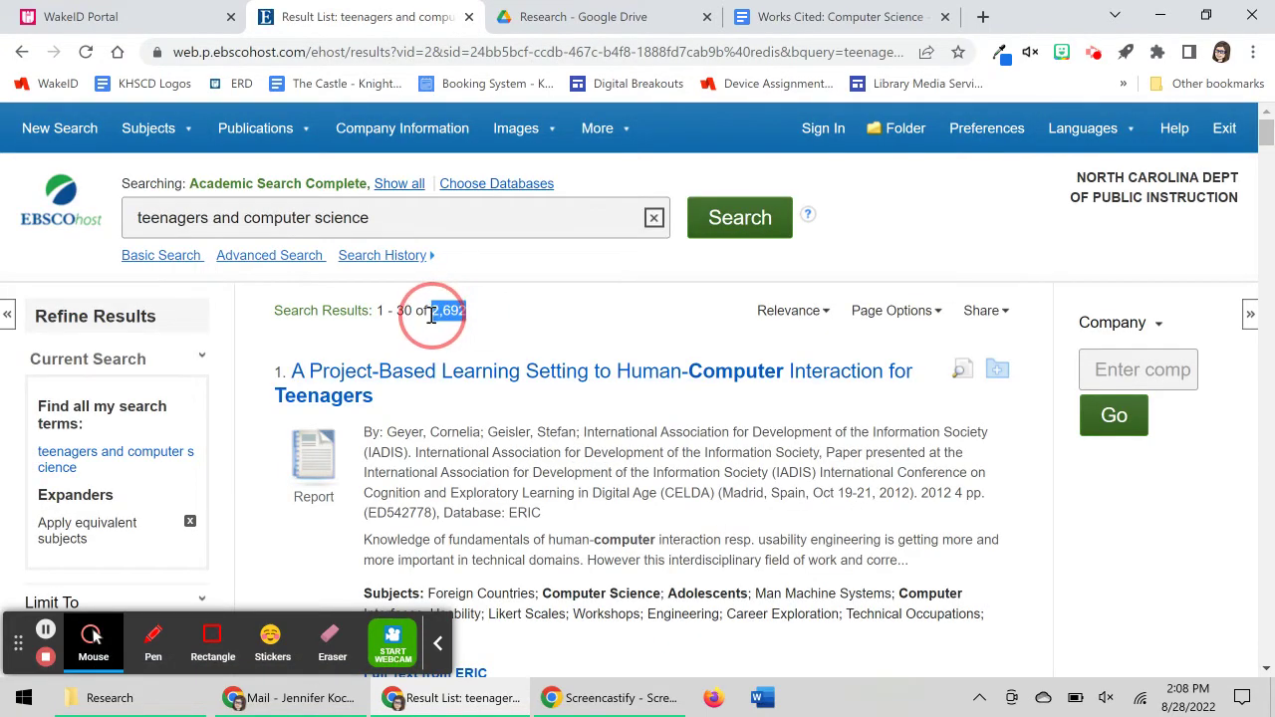
left_click(558, 329)
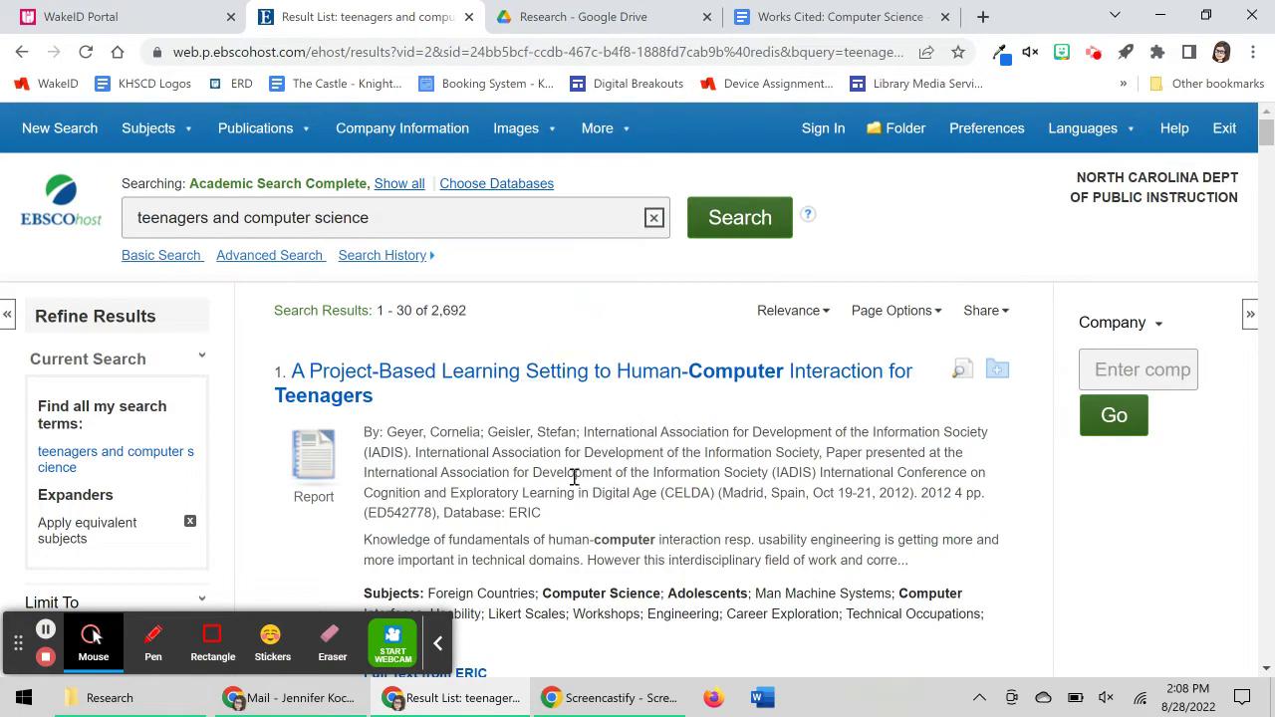
scroll(233, 406, "down", 5)
scroll(237, 364, "up", 3)
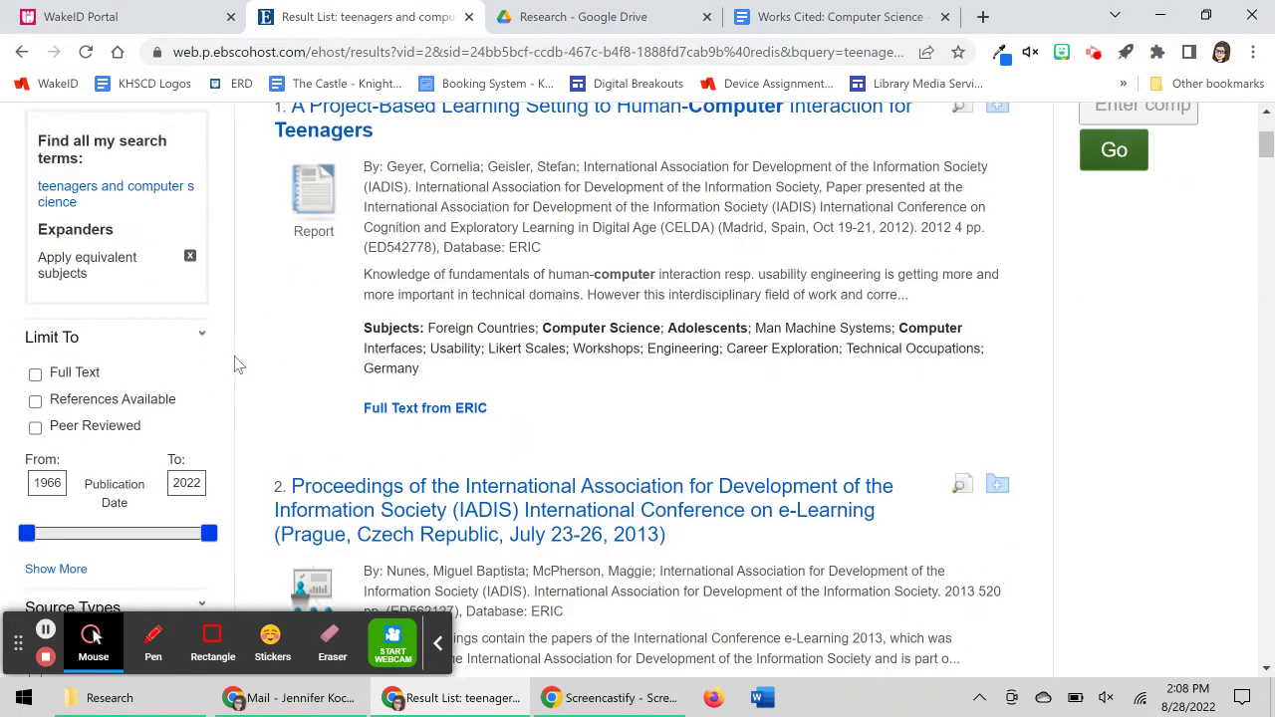
left_click(36, 375)
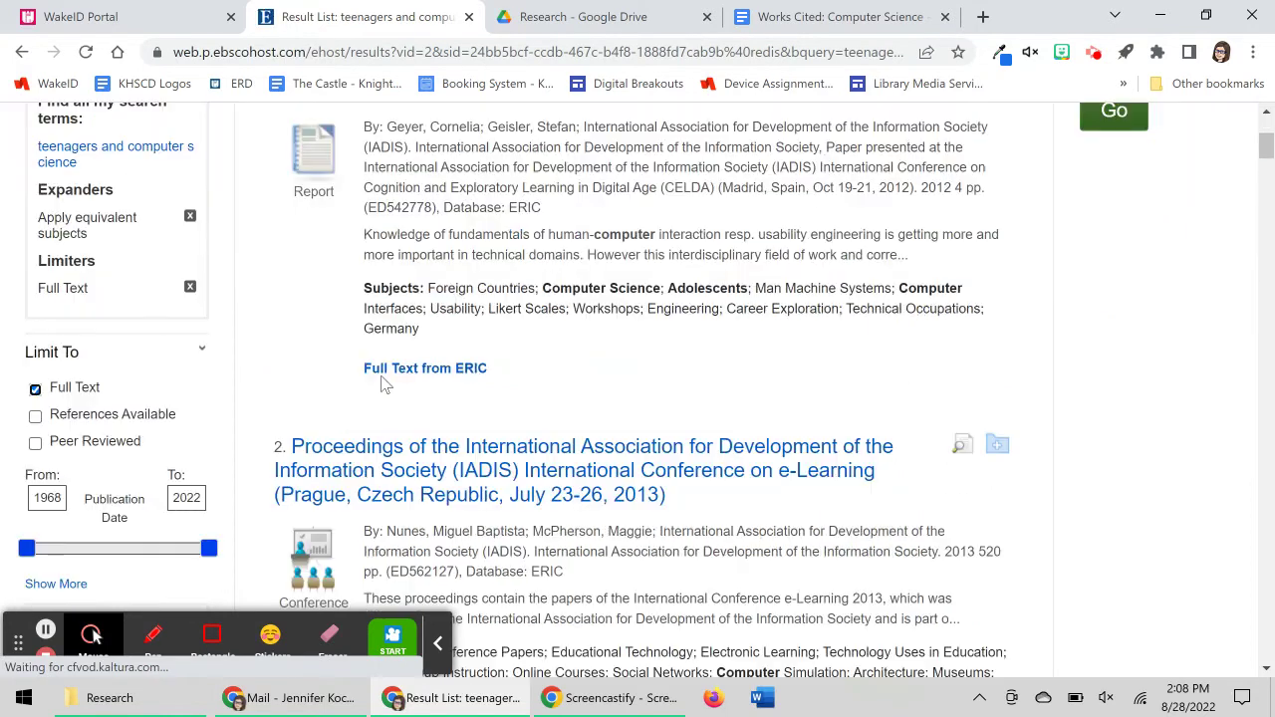
Examine the narrowed result count and the available refinement filters, including source types, subject, language and database
left_click(477, 319)
left_click_drag(477, 319, 428, 317)
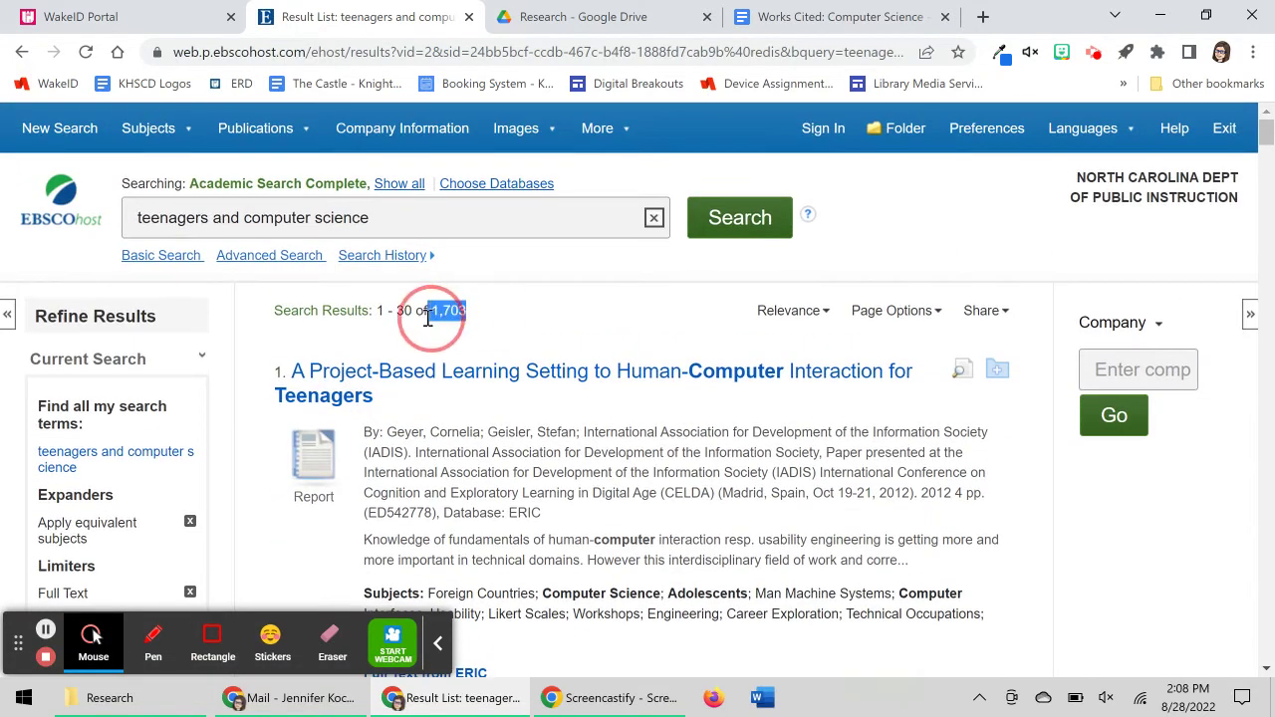
left_click(497, 325)
scroll(395, 496, "down", 3)
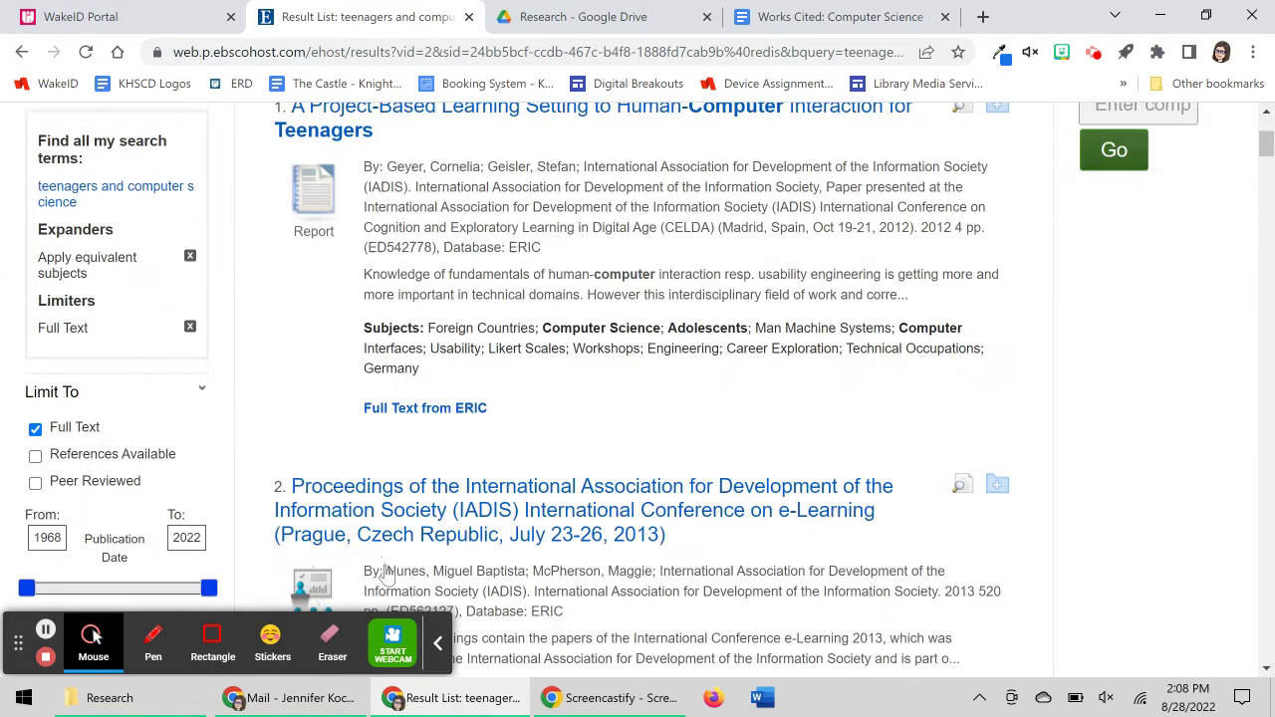
scroll(399, 570, "down", 3)
scroll(460, 578, "down", 3)
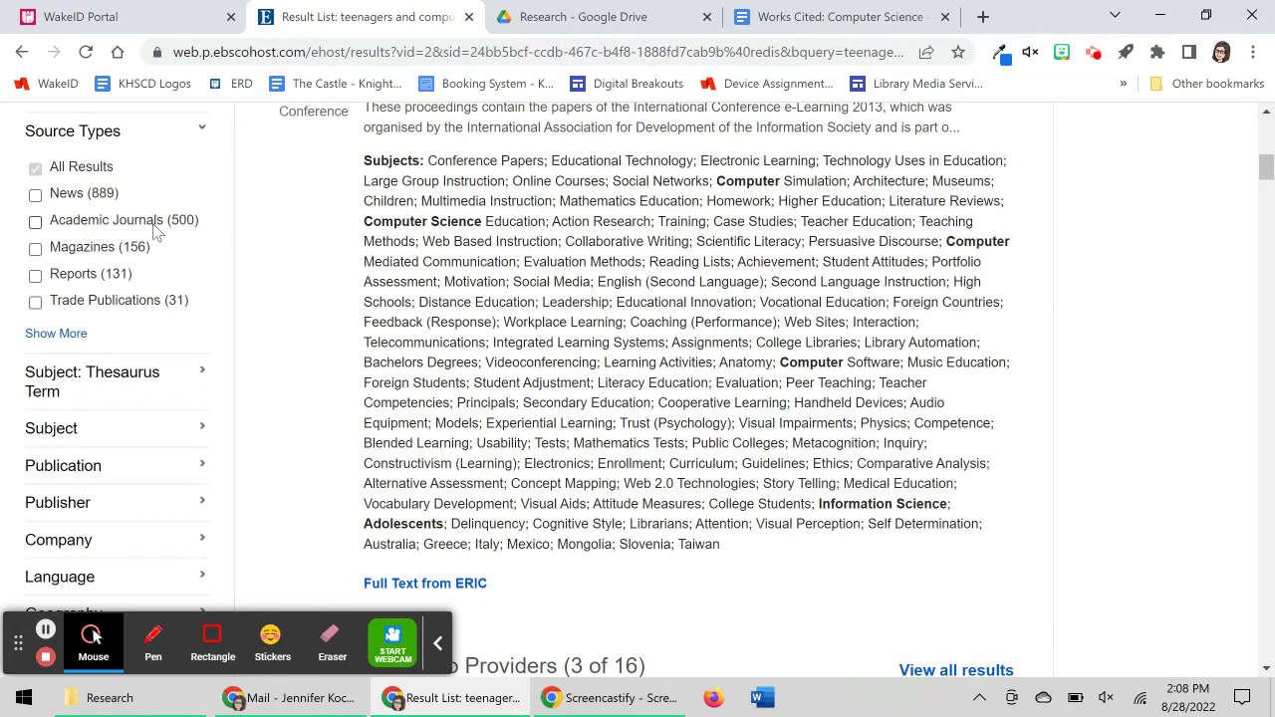
left_click(210, 224)
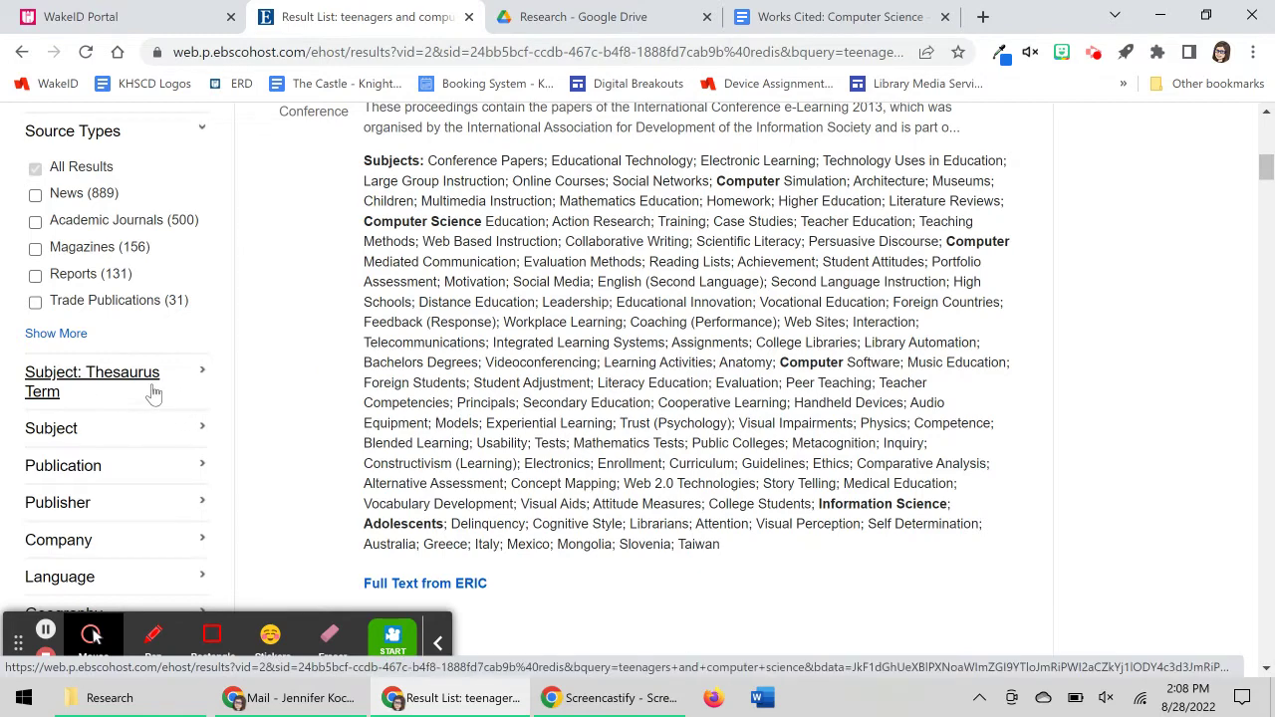
scroll(149, 393, "down", 6)
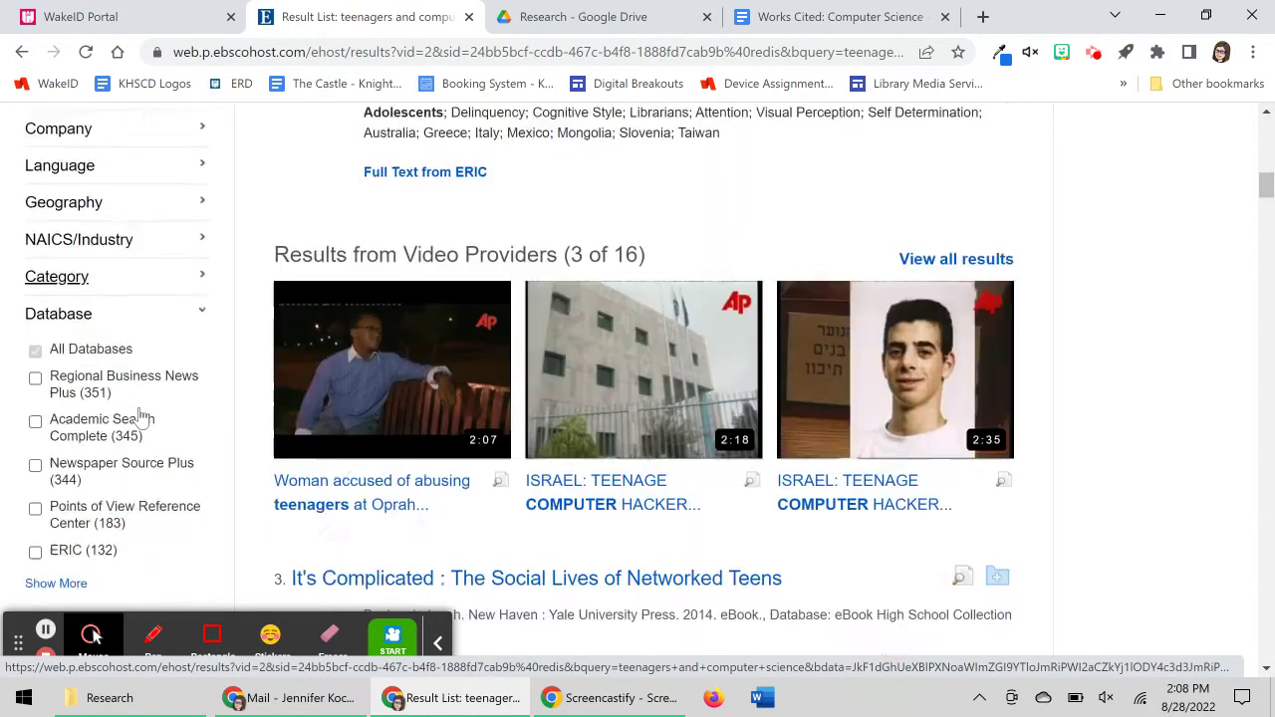
scroll(143, 450, "down", 2)
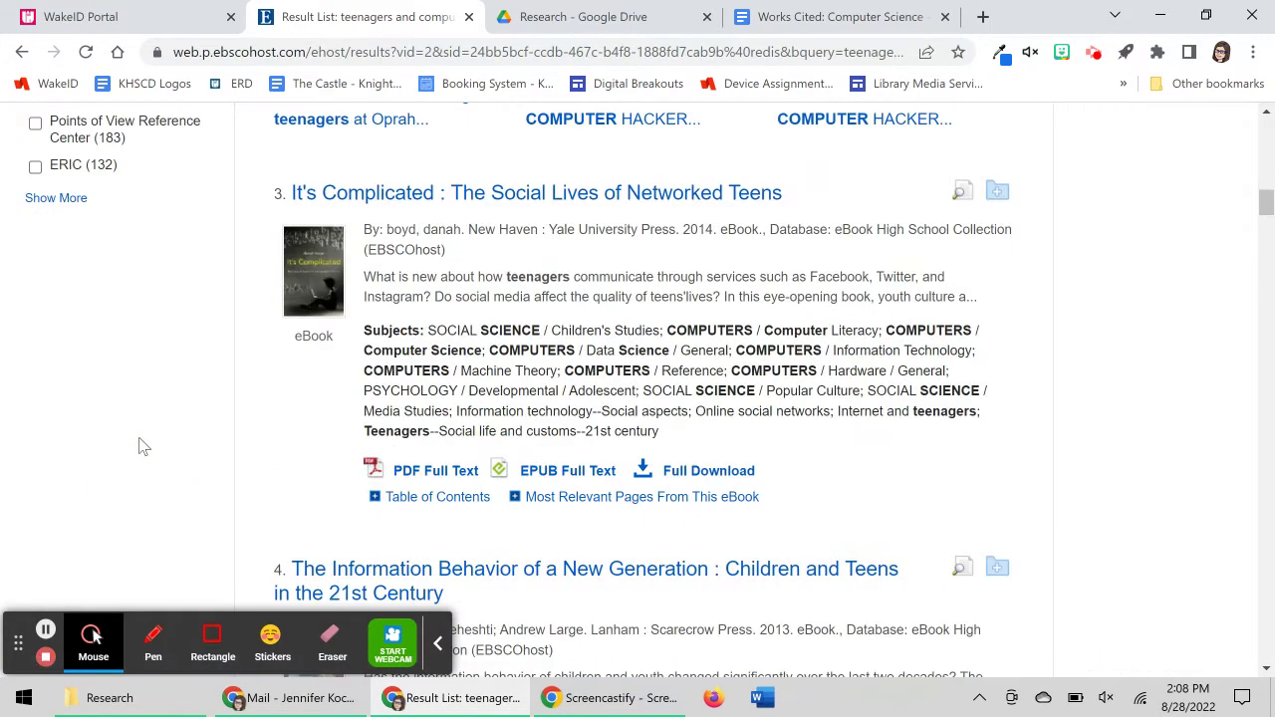
scroll(144, 449, "up", 10)
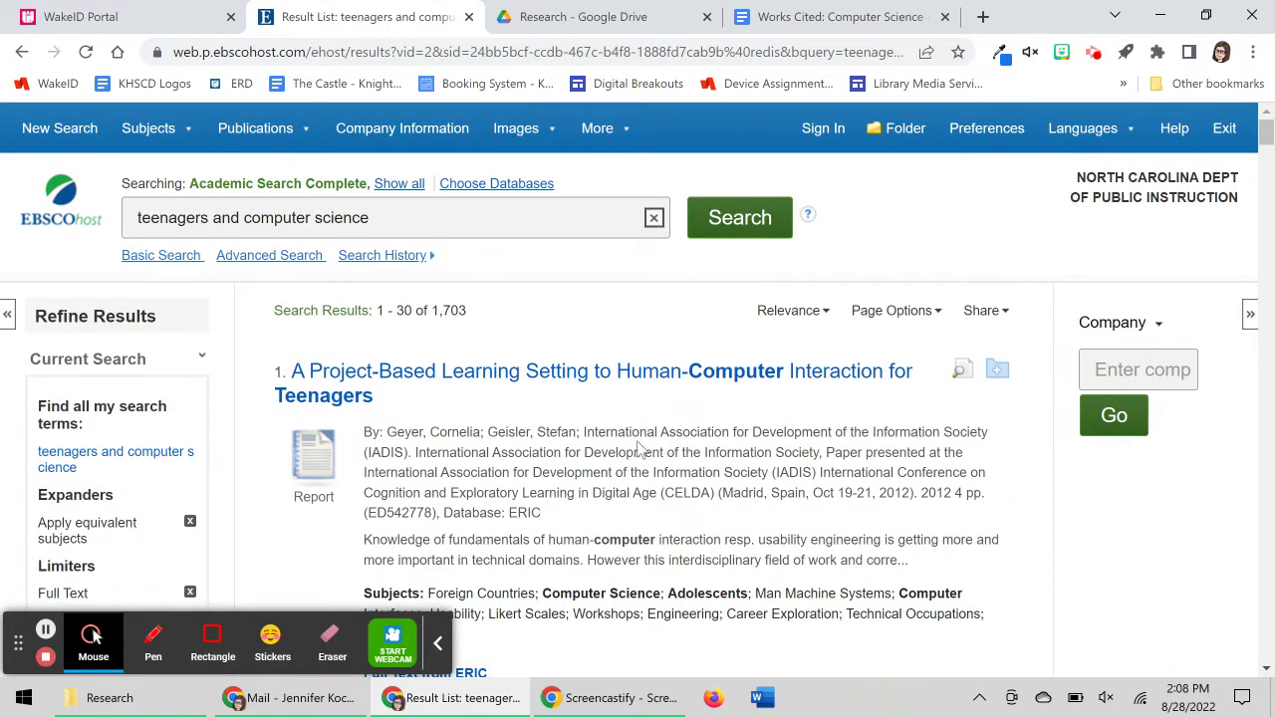
Browse the result list and its source types, and open the academic journal article "Girls Save the World through Computer Science"
scroll(648, 379, "down", 3)
scroll(642, 408, "down", 12)
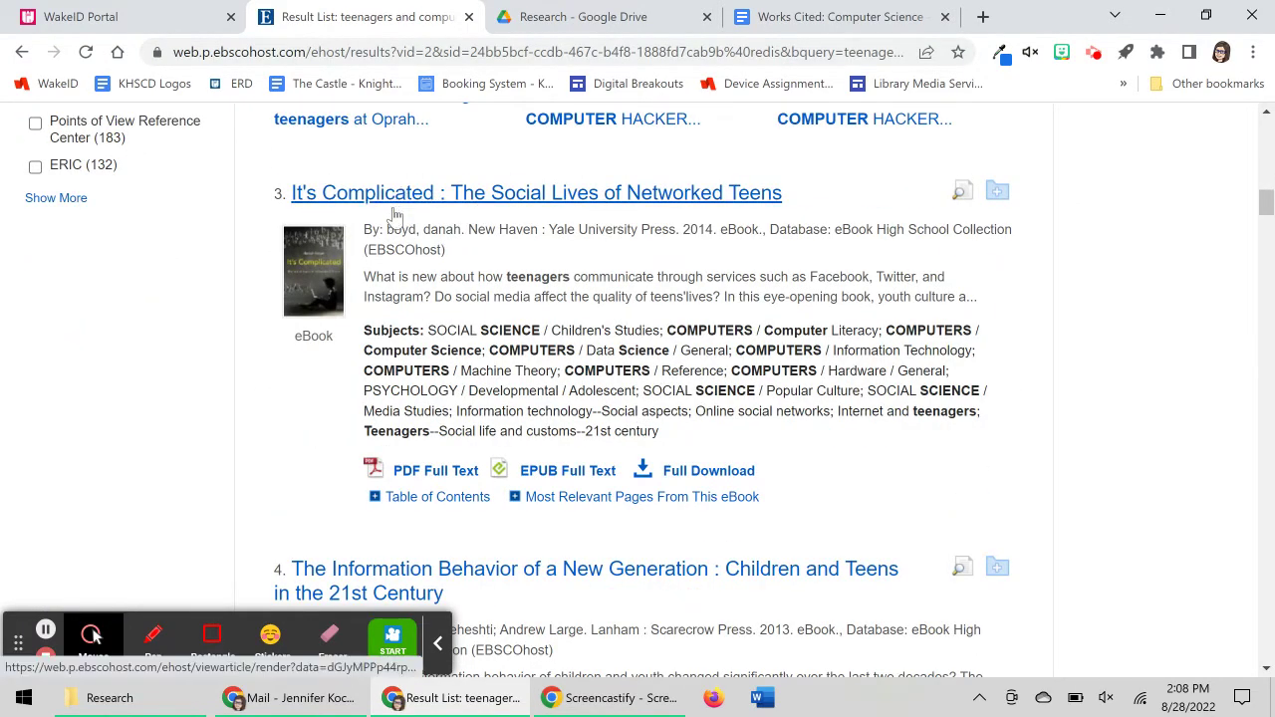
left_click(327, 354)
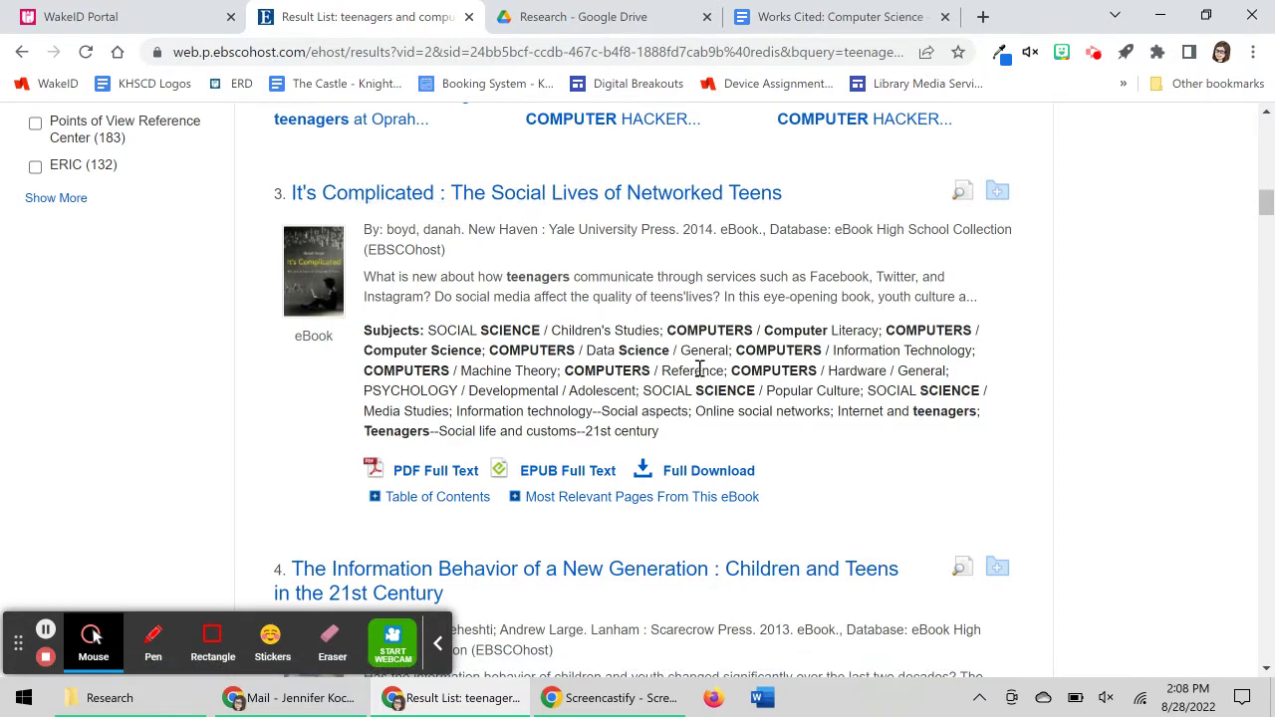
scroll(673, 370, "down", 3)
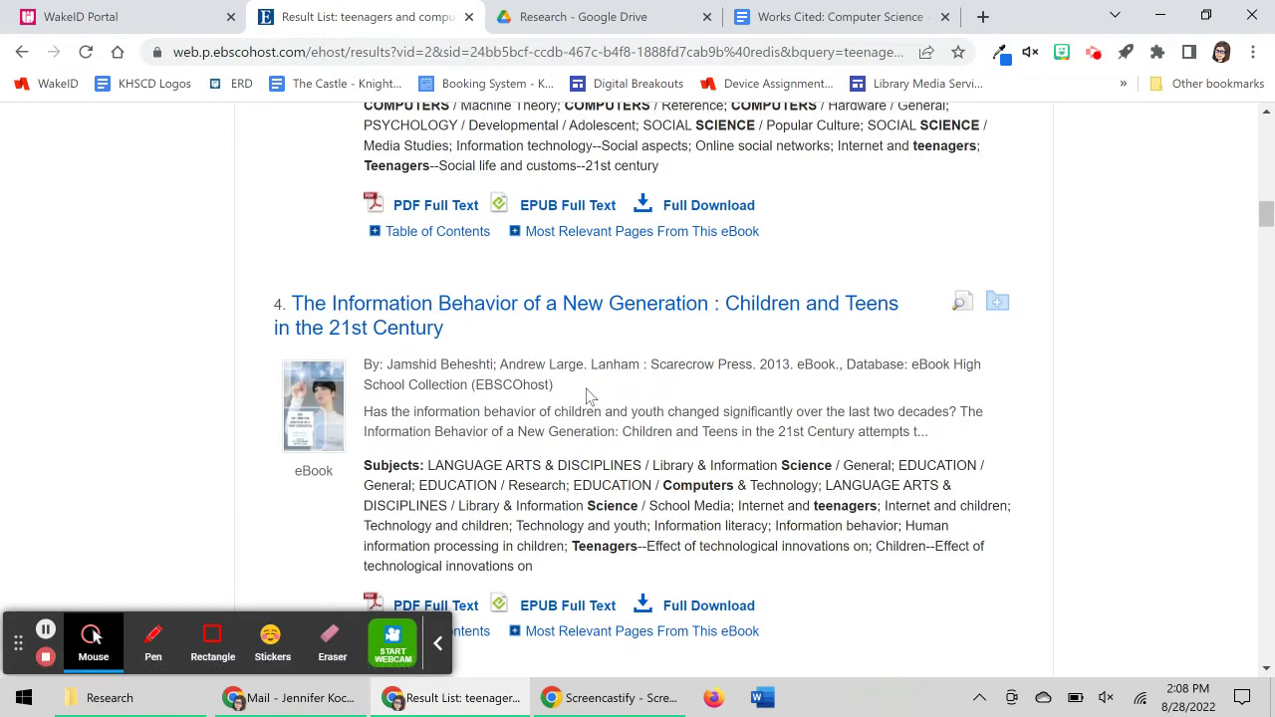
scroll(588, 396, "down", 10)
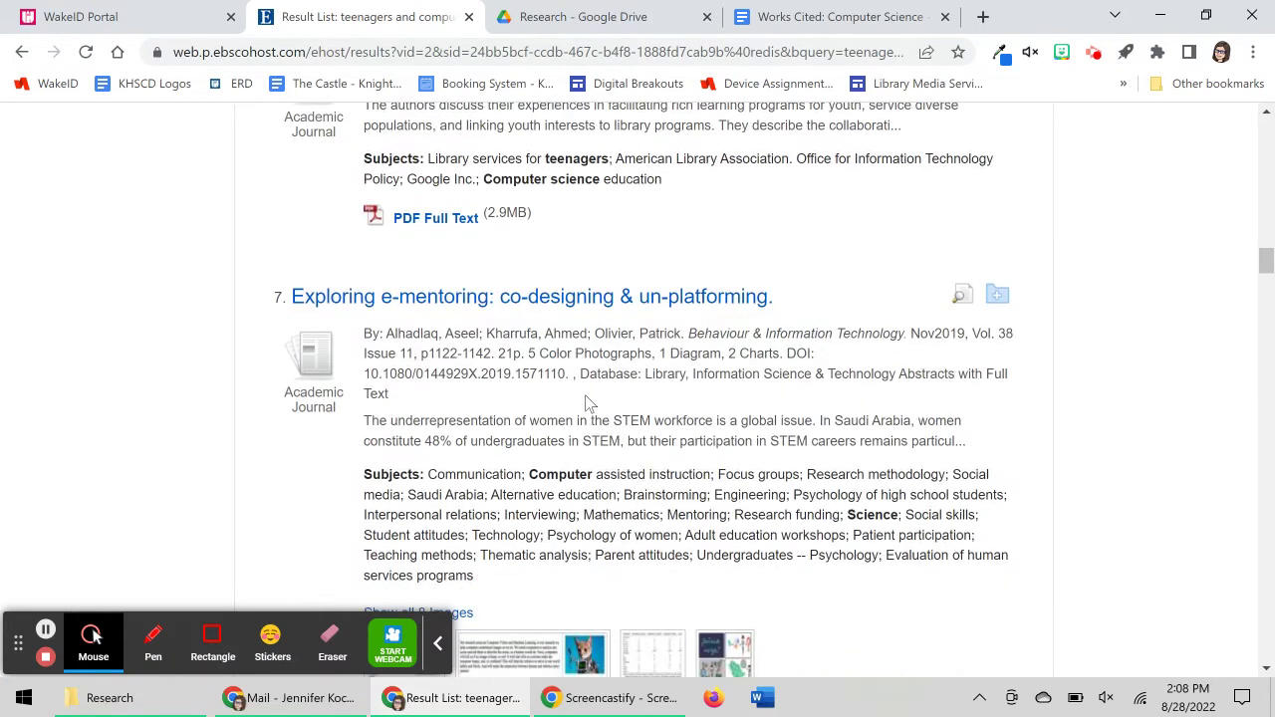
scroll(588, 404, "up", 3)
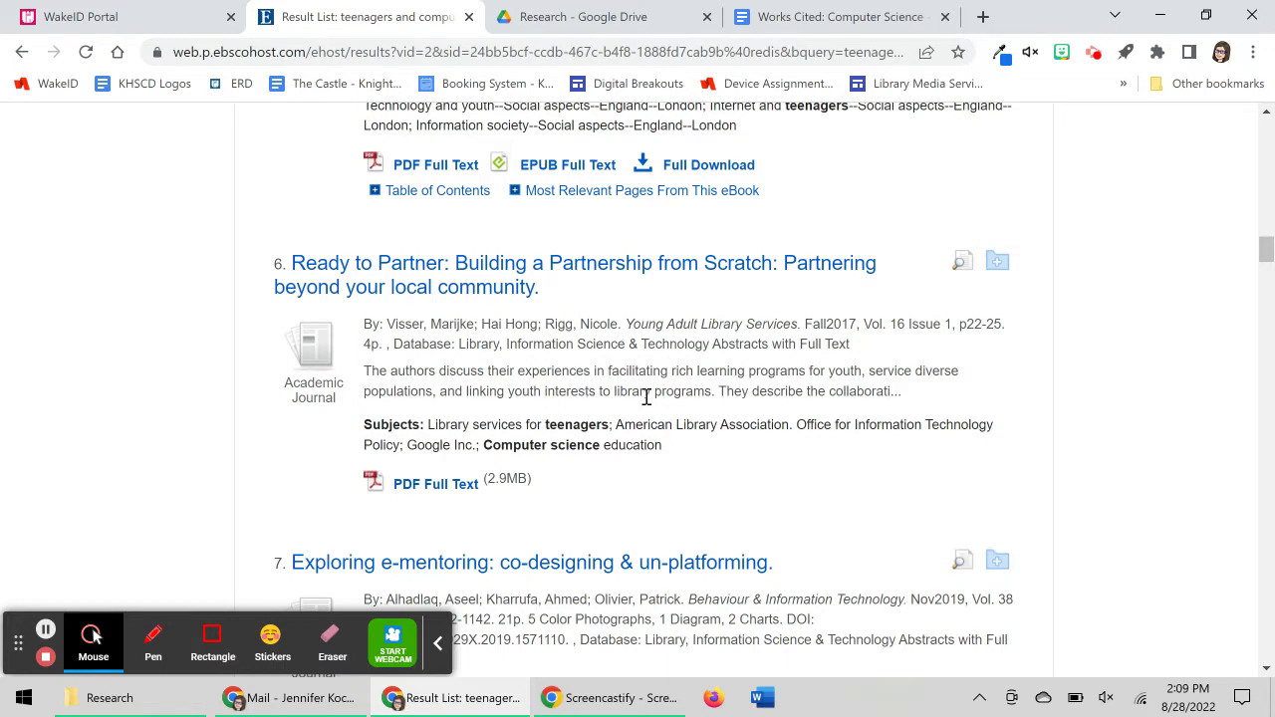
scroll(720, 419, "down", 3)
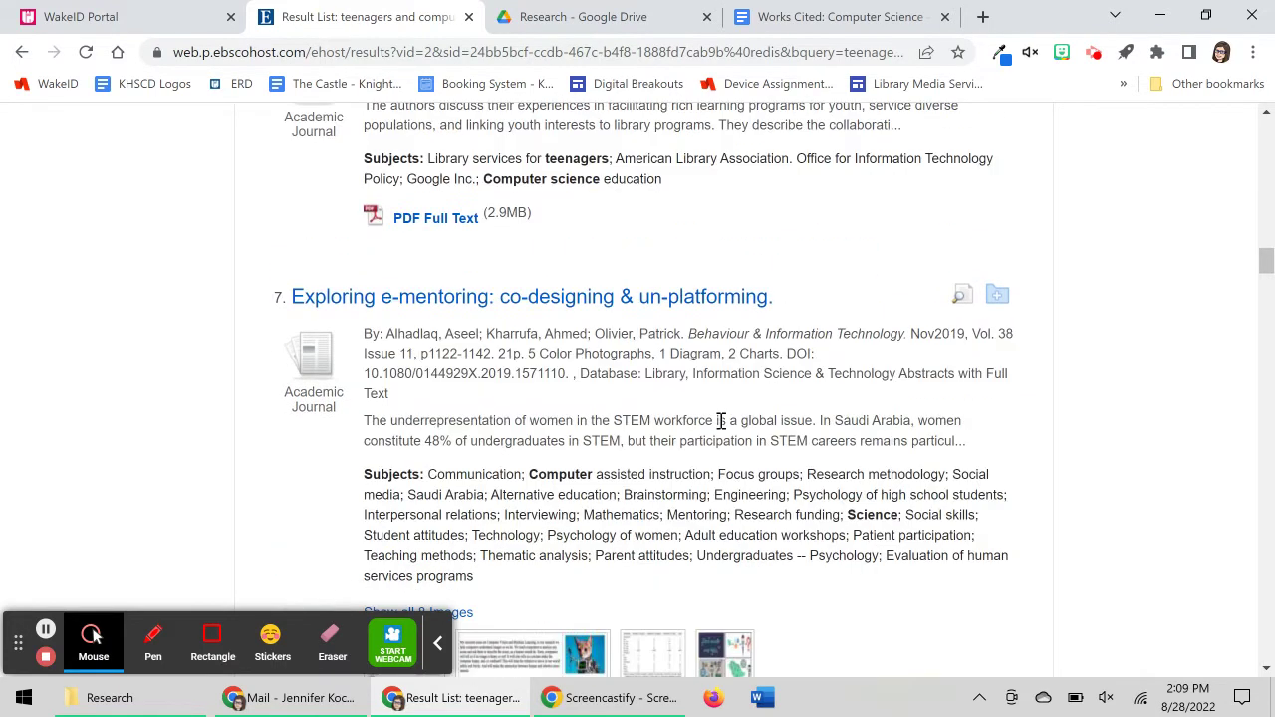
scroll(720, 420, "down", 6)
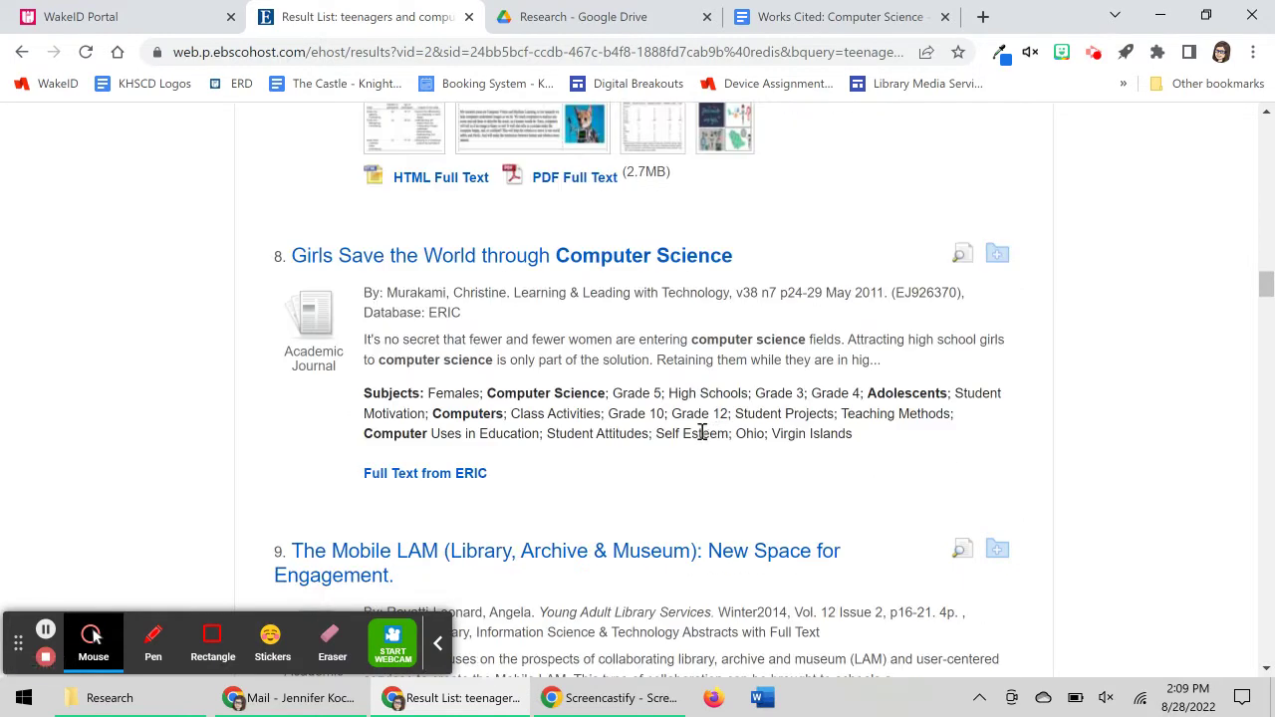
left_click(329, 366)
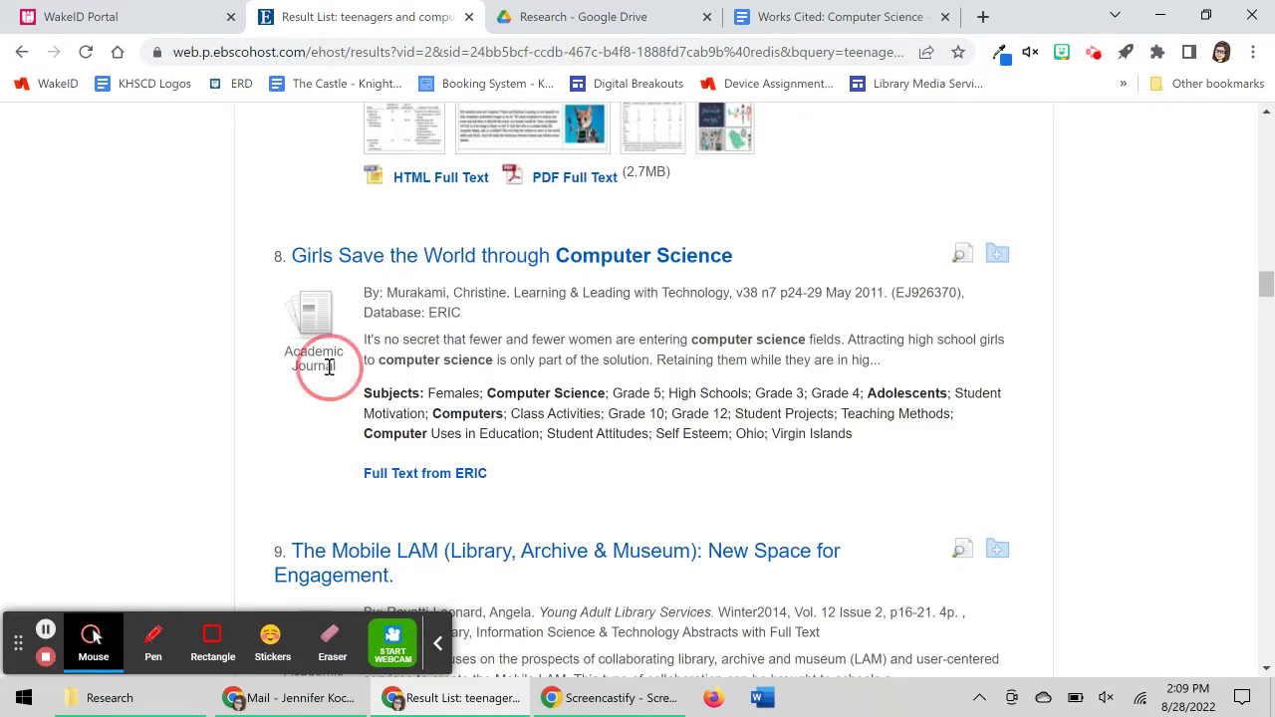
left_click(535, 267)
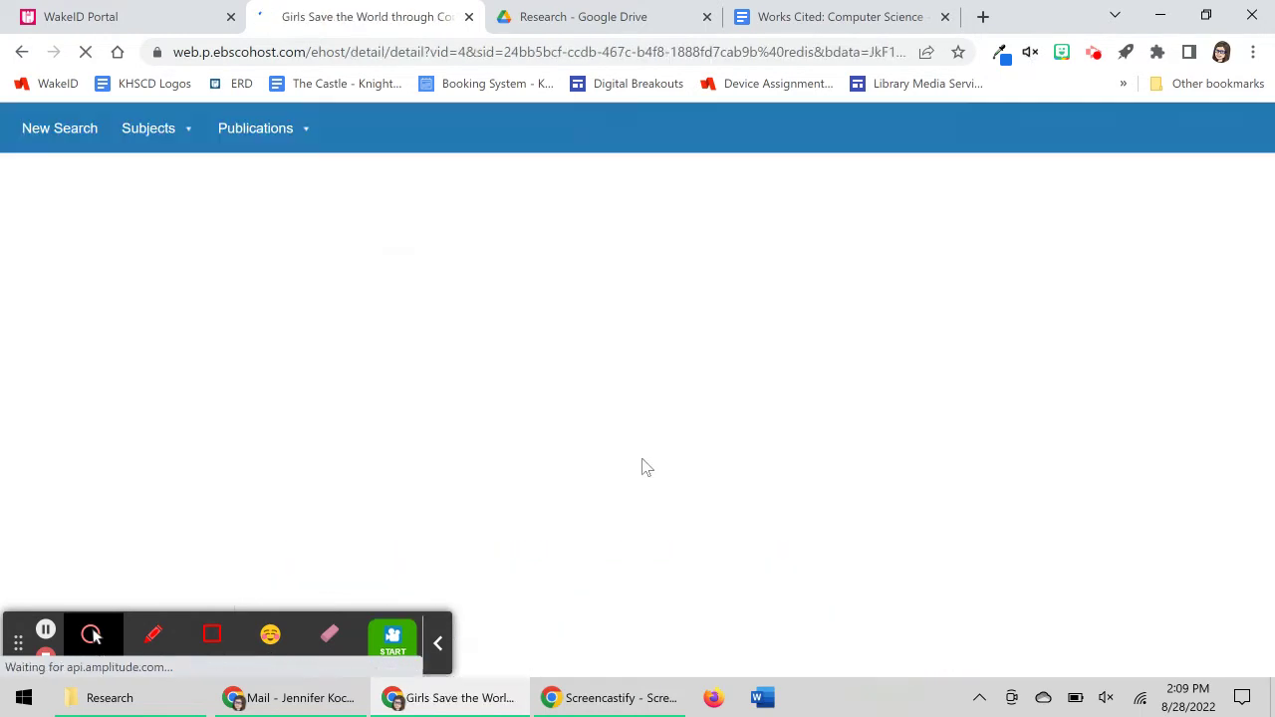
Examine the article's detailed record, including the descriptors, abstract, education level, publication type and database
scroll(764, 455, "down", 2)
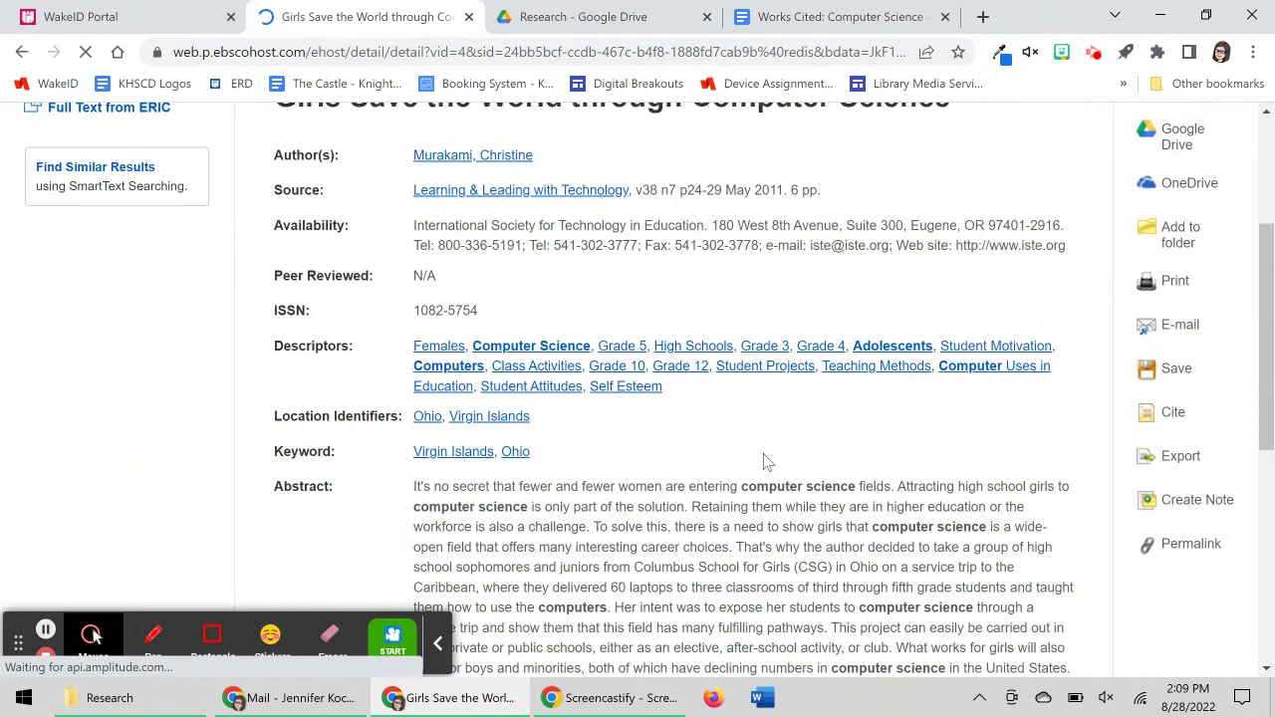
scroll(763, 462, "down", 3)
left_click(559, 311)
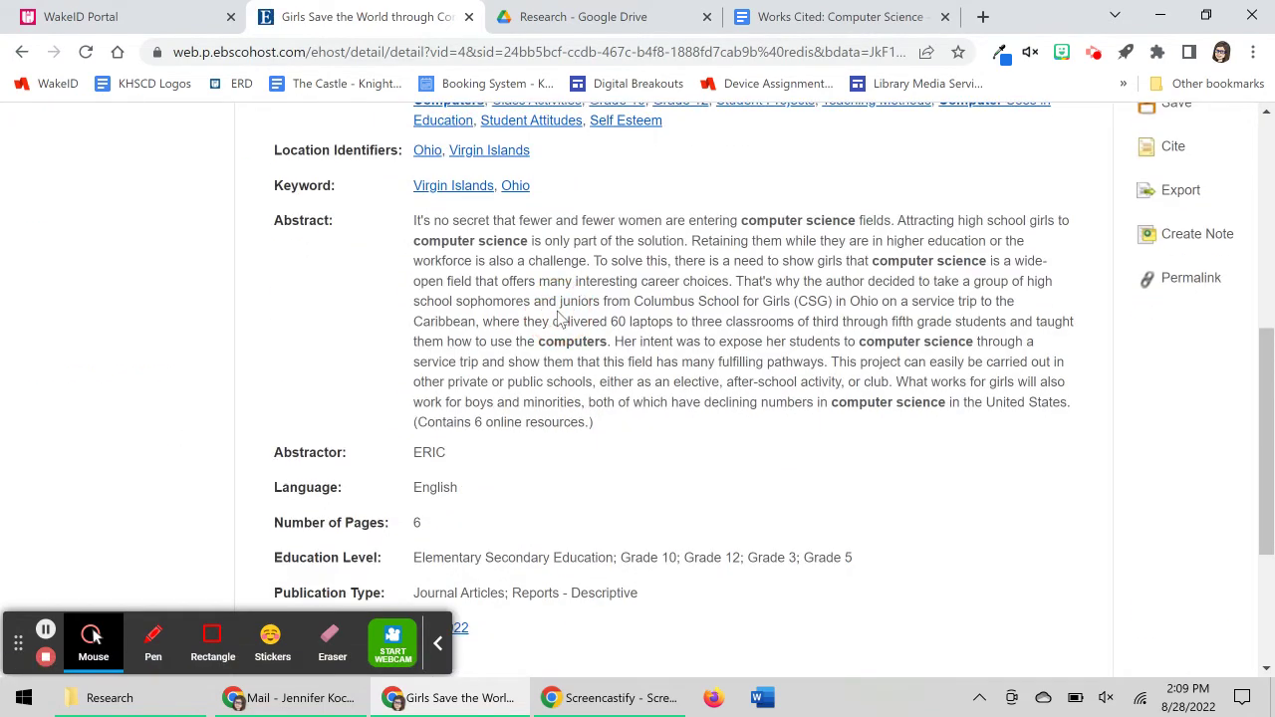
left_click_drag(417, 220, 690, 440)
left_click(682, 415)
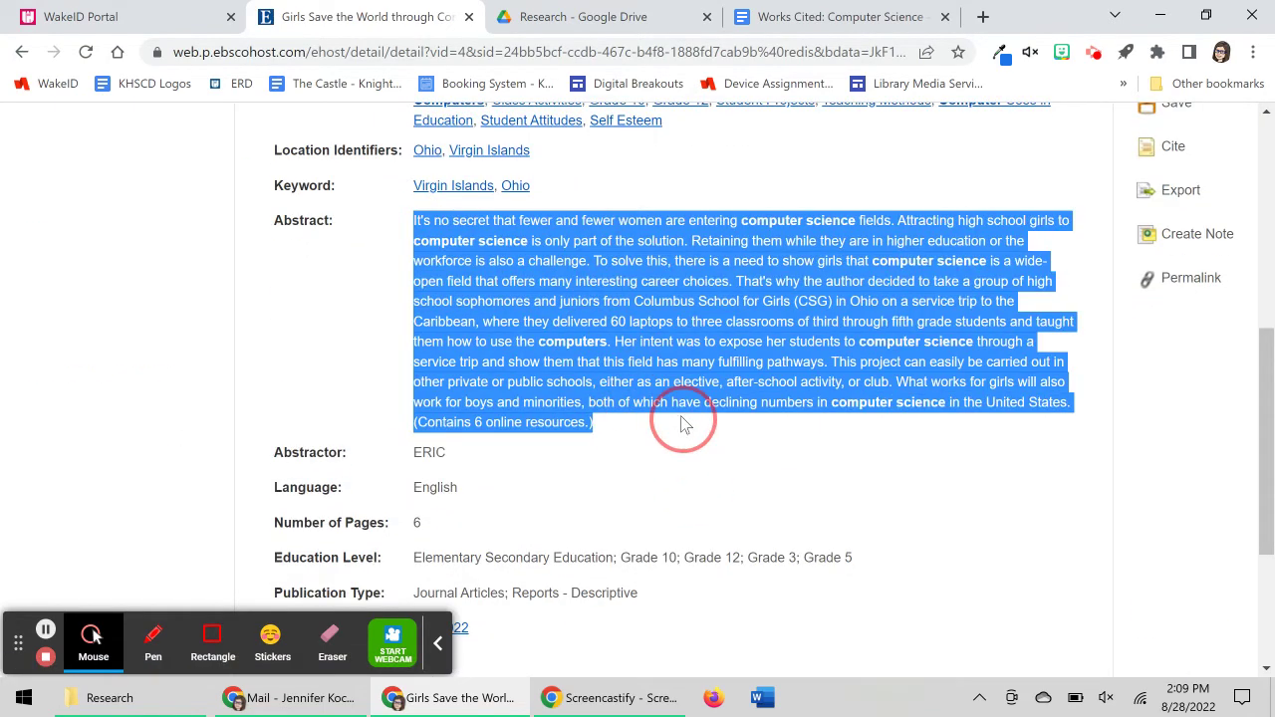
scroll(626, 396, "down", 2)
scroll(626, 397, "down", 2)
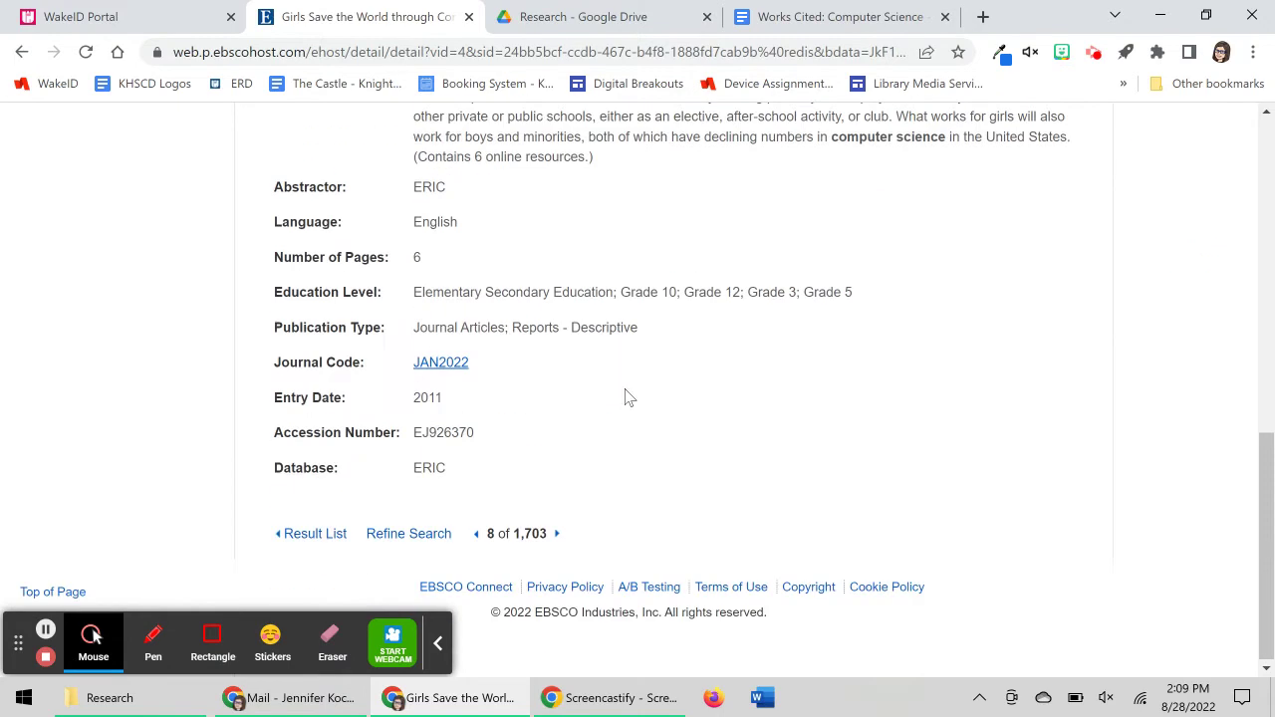
scroll(626, 396, "up", 10)
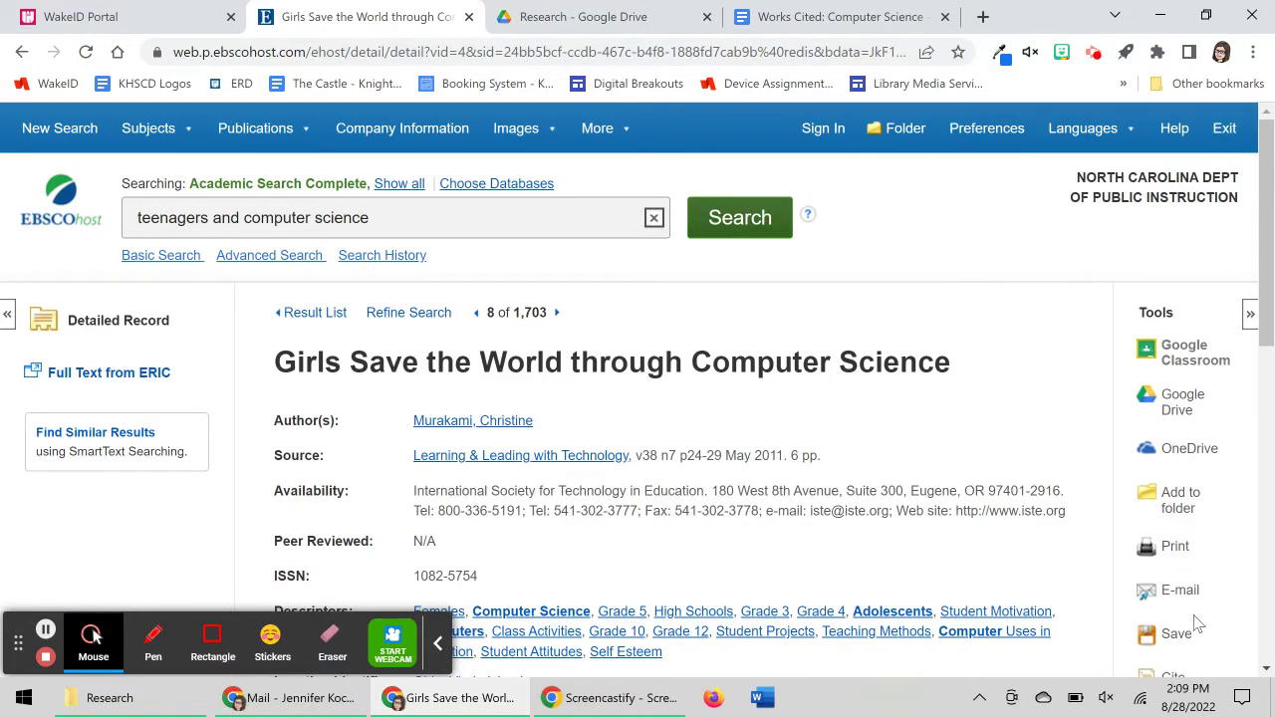
Open the article's citation formats and locate the MLA 9th Edition entry
scroll(1199, 623, "down", 3)
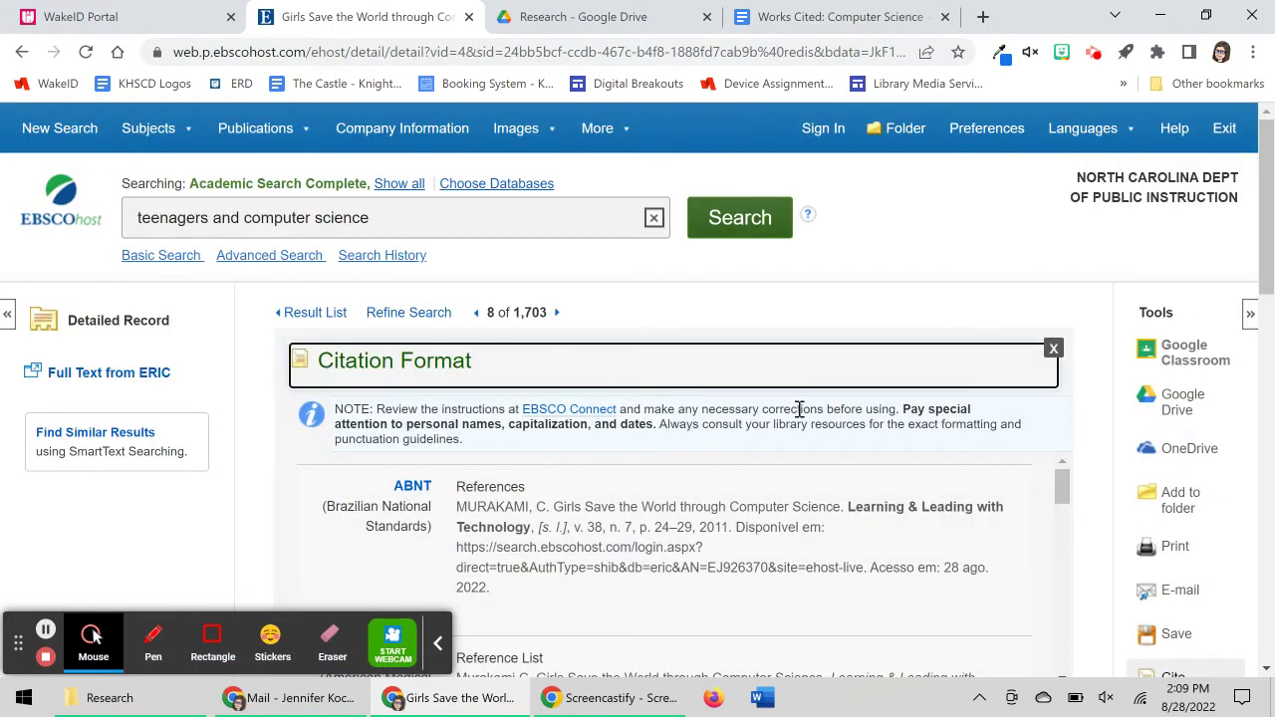
scroll(904, 435, "down", 3)
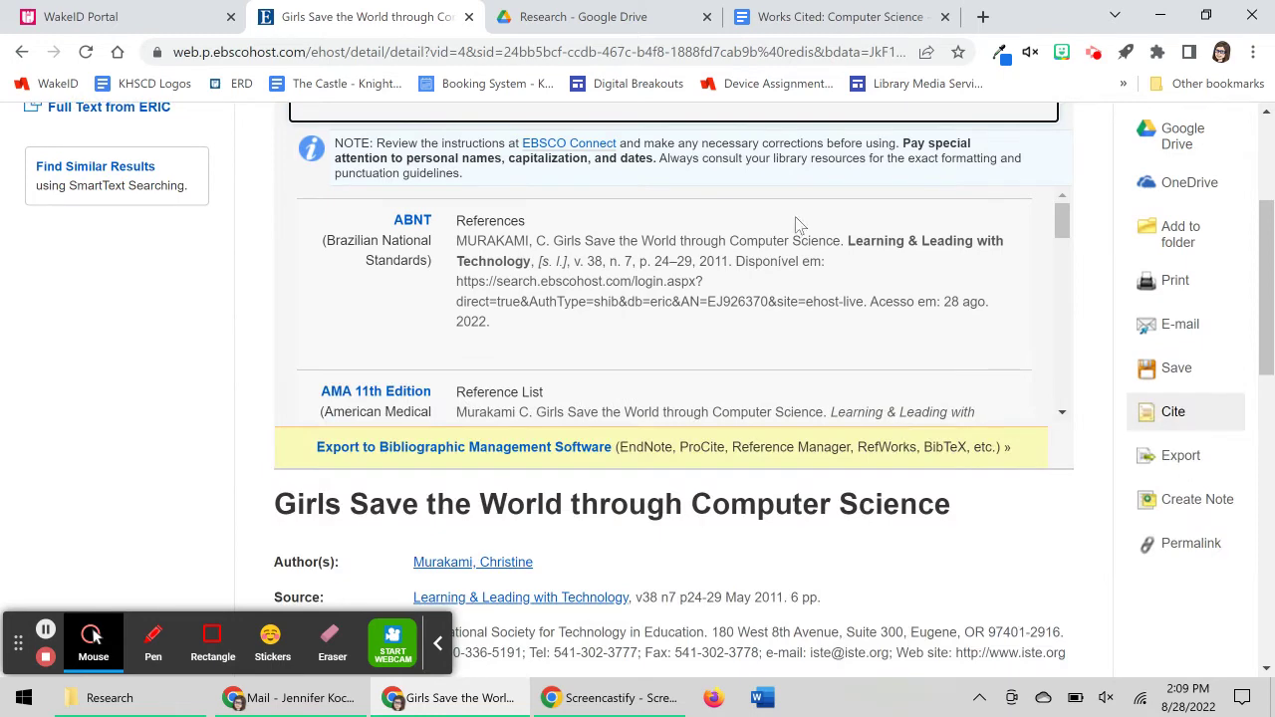
scroll(797, 225, "down", 5)
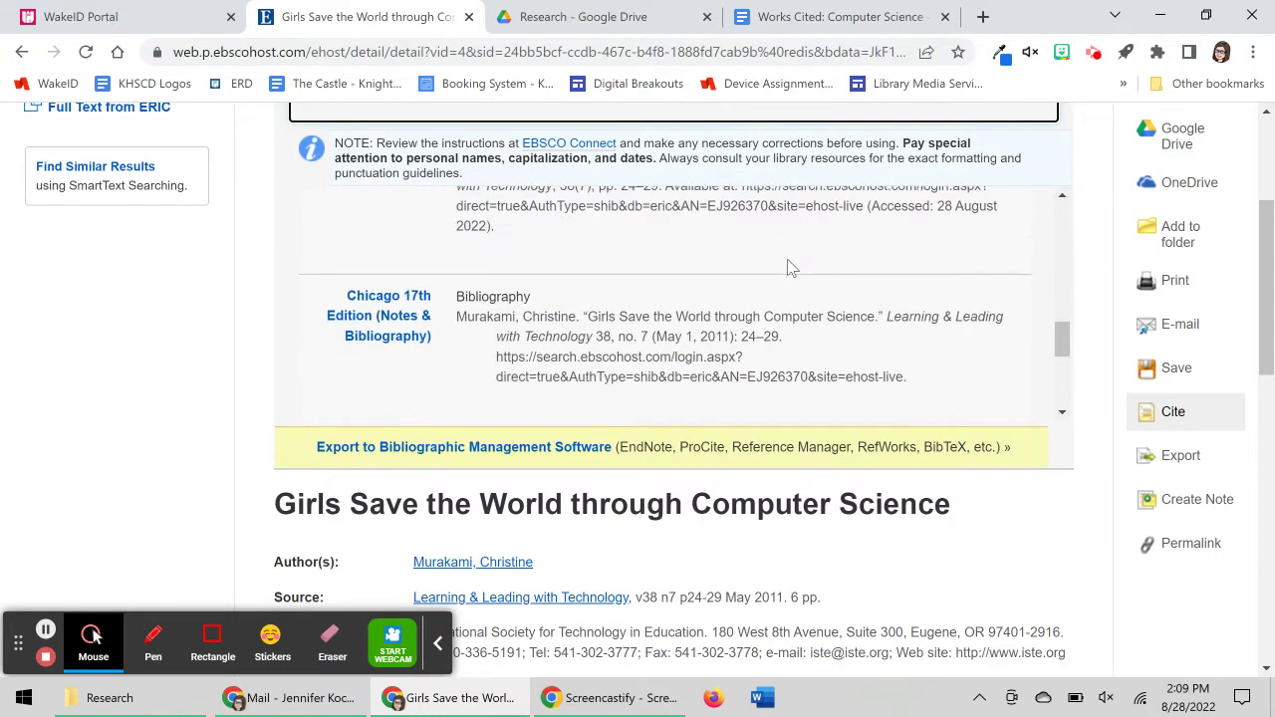
scroll(787, 267, "down", 5)
scroll(790, 271, "up", 3)
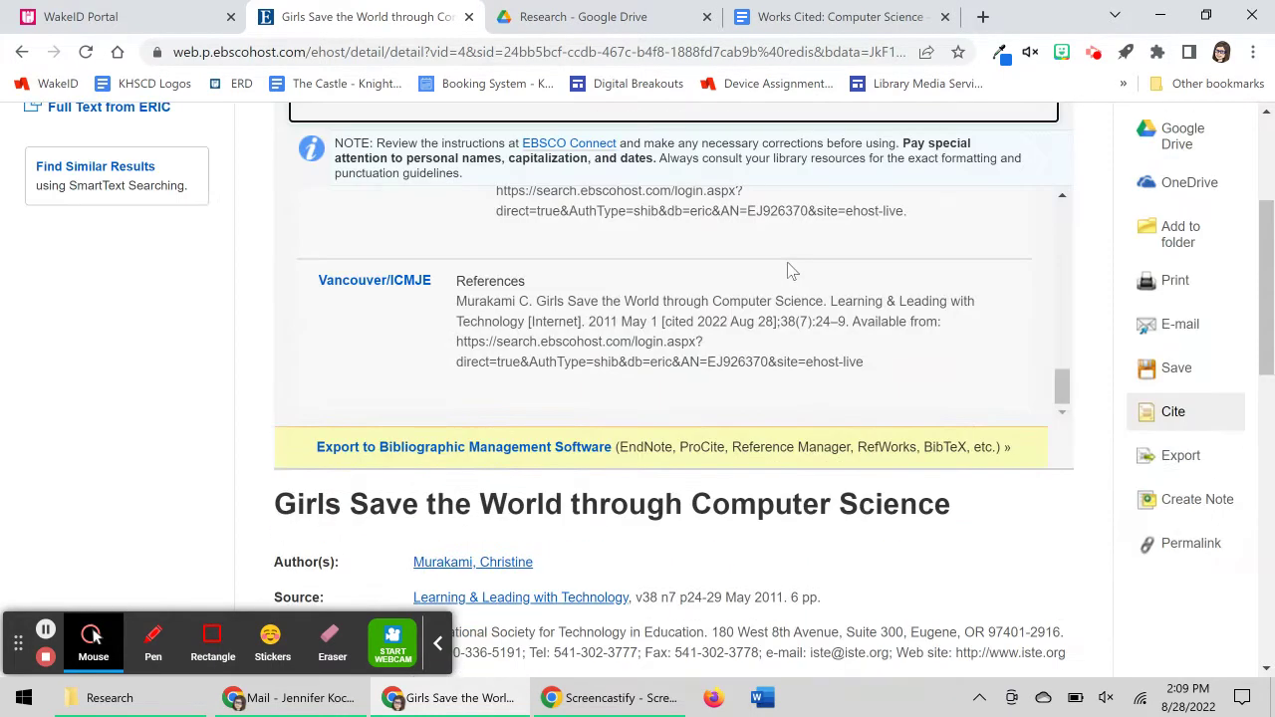
scroll(788, 268, "up", 3)
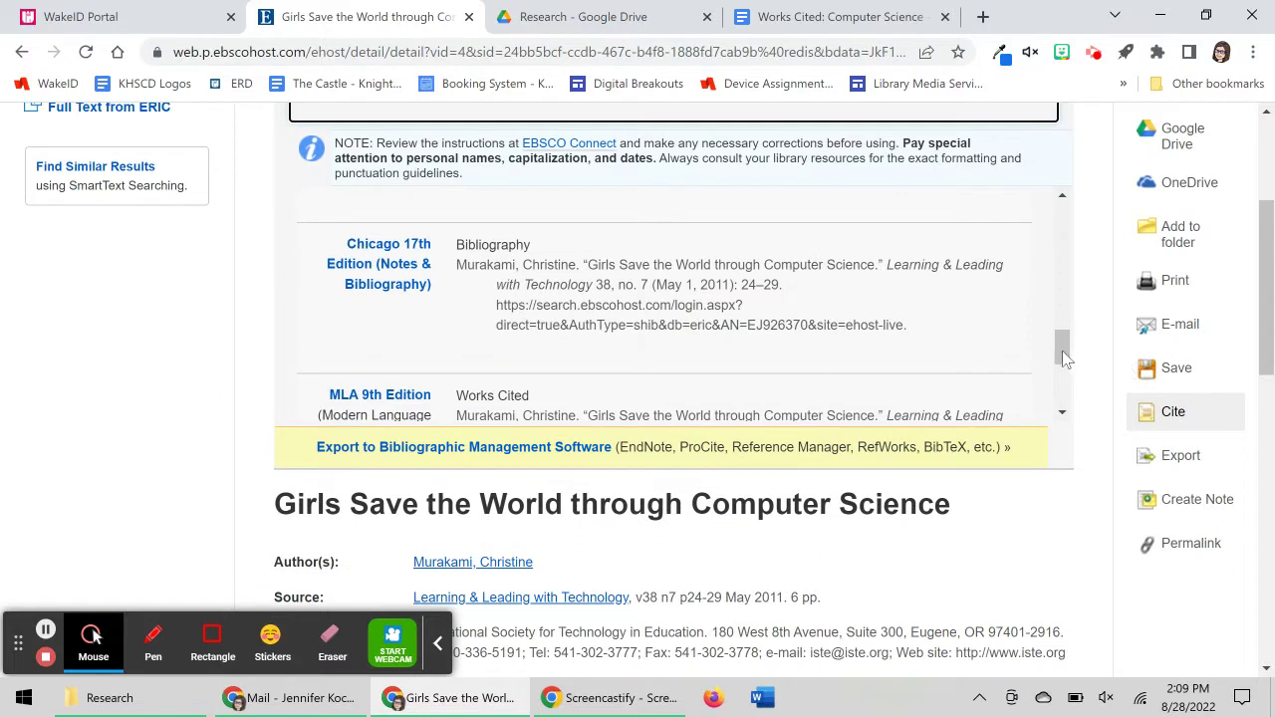
left_click_drag(1061, 347, 1061, 359)
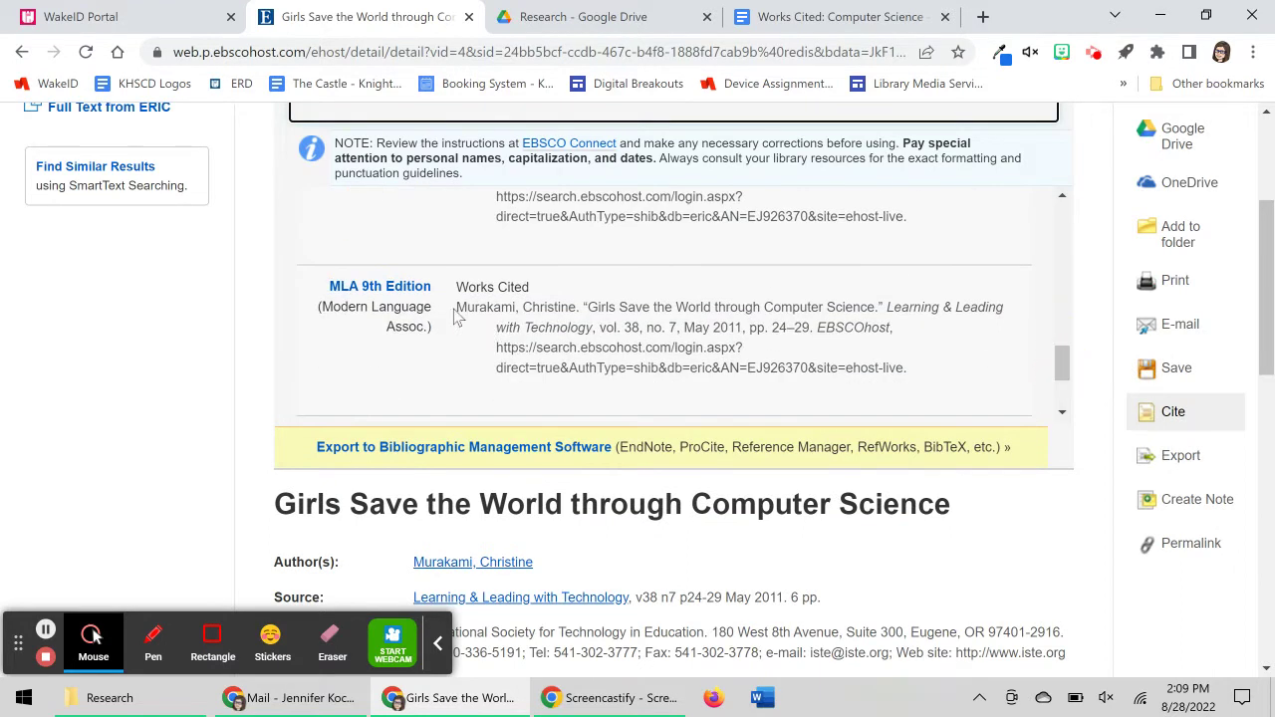
Copy the MLA 9th Edition citation and paste it into the "Works Cited: Computer Science" document in Google Docs
left_click_drag(453, 317, 914, 395)
key("ctrl+c")
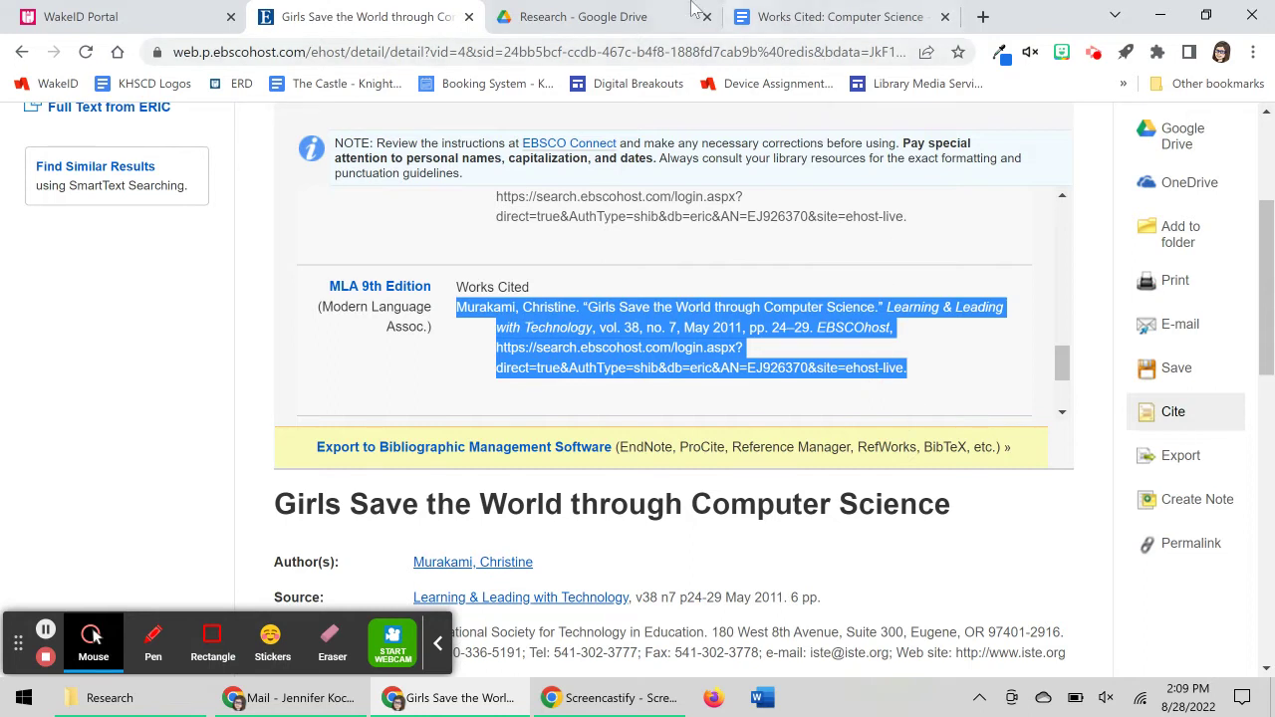
left_click(784, 14)
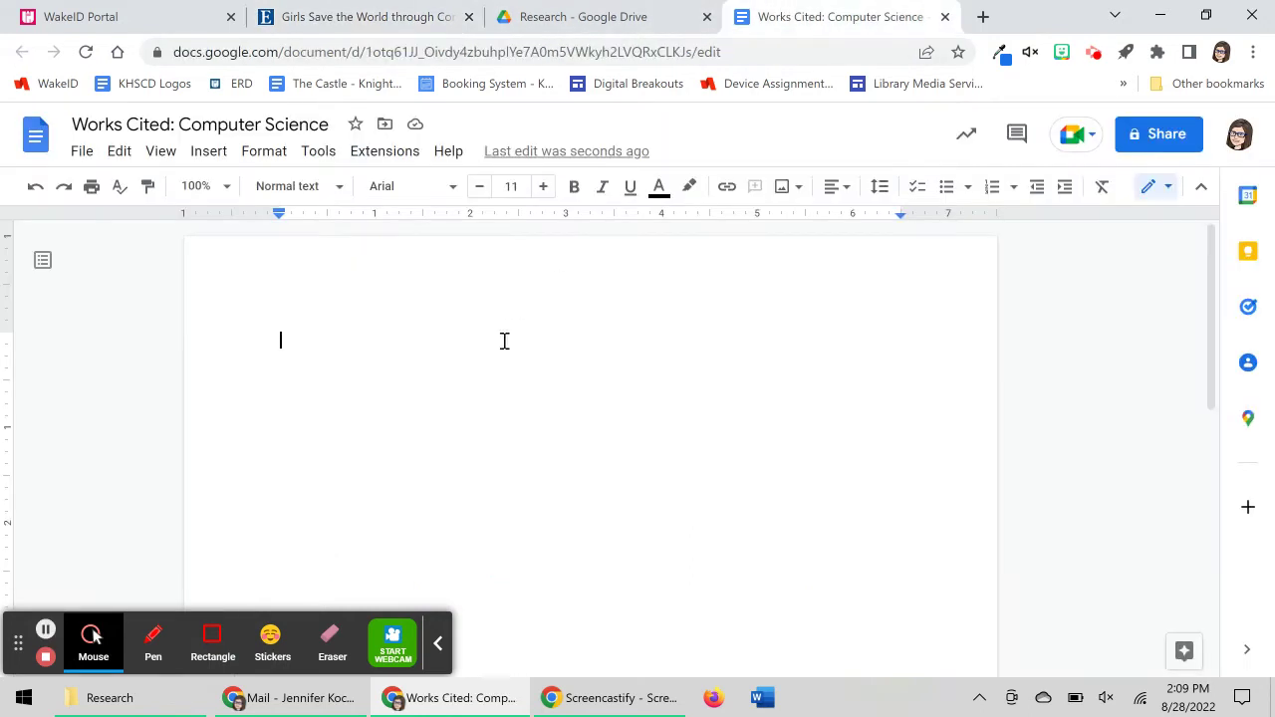
key("ctrl+v")
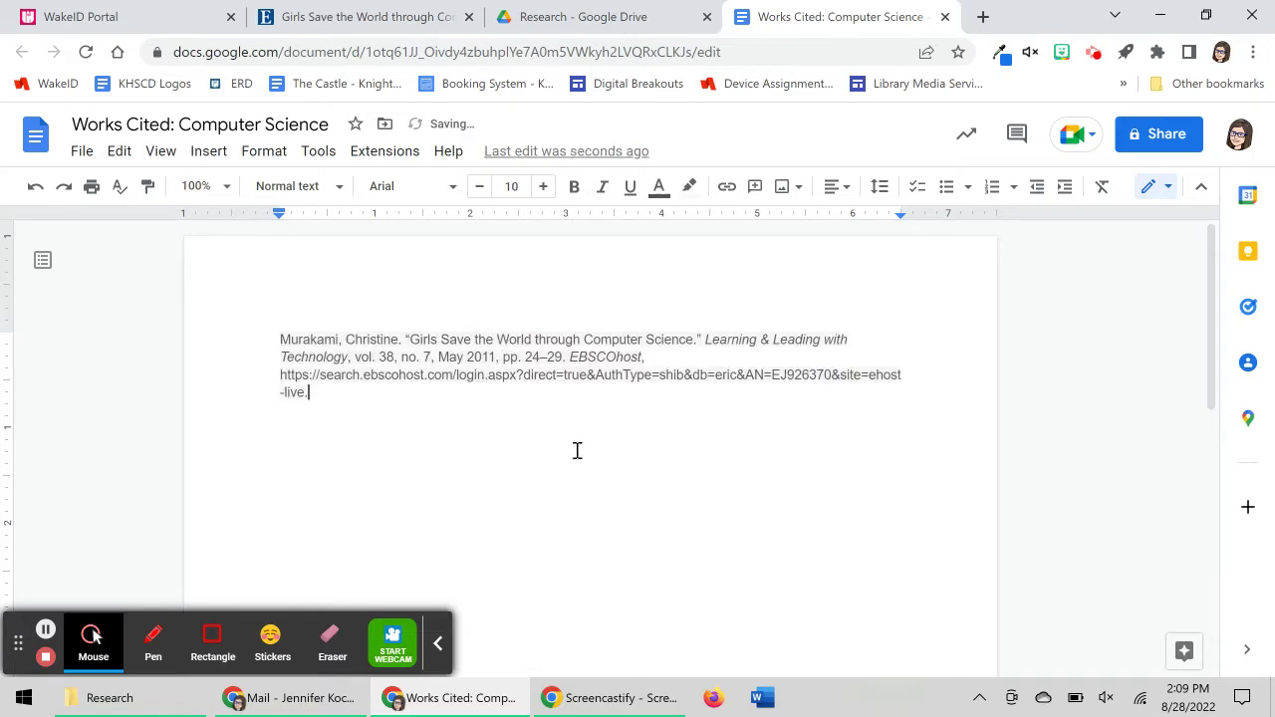
Return to the article record in EBSCOhost and open its full text from ERIC
left_click(538, 14)
left_click(360, 8)
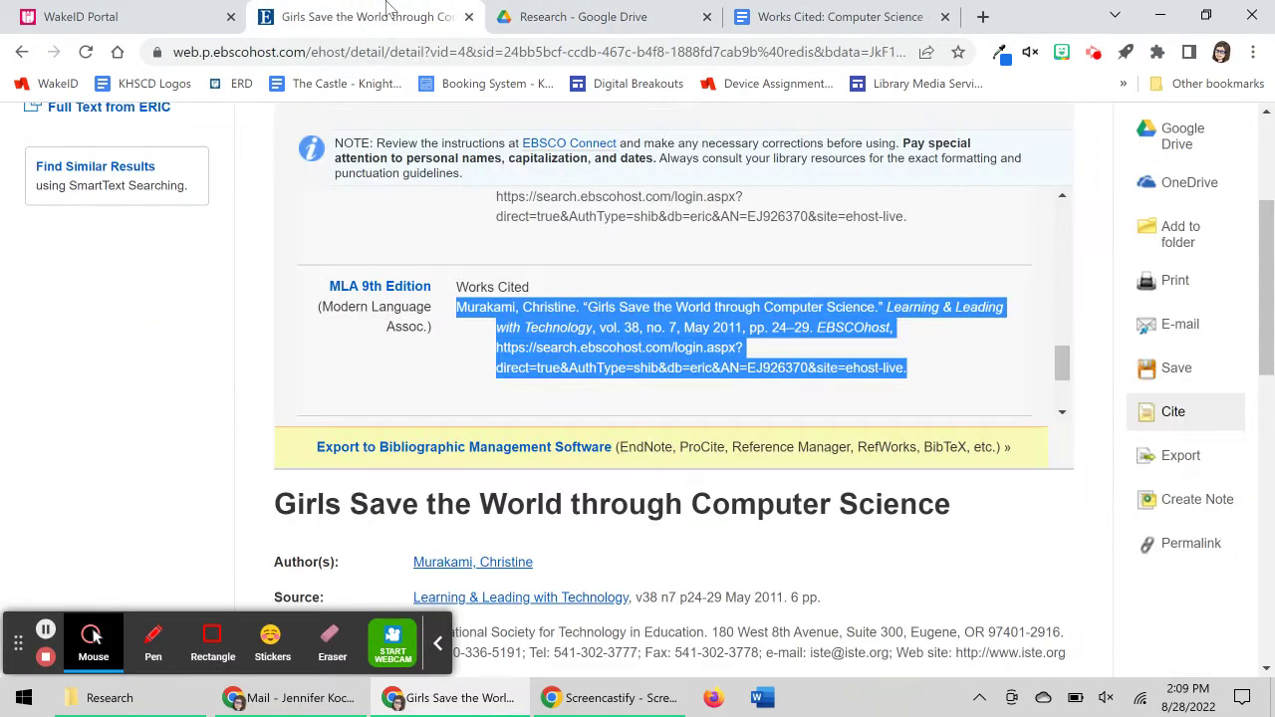
left_click(519, 349)
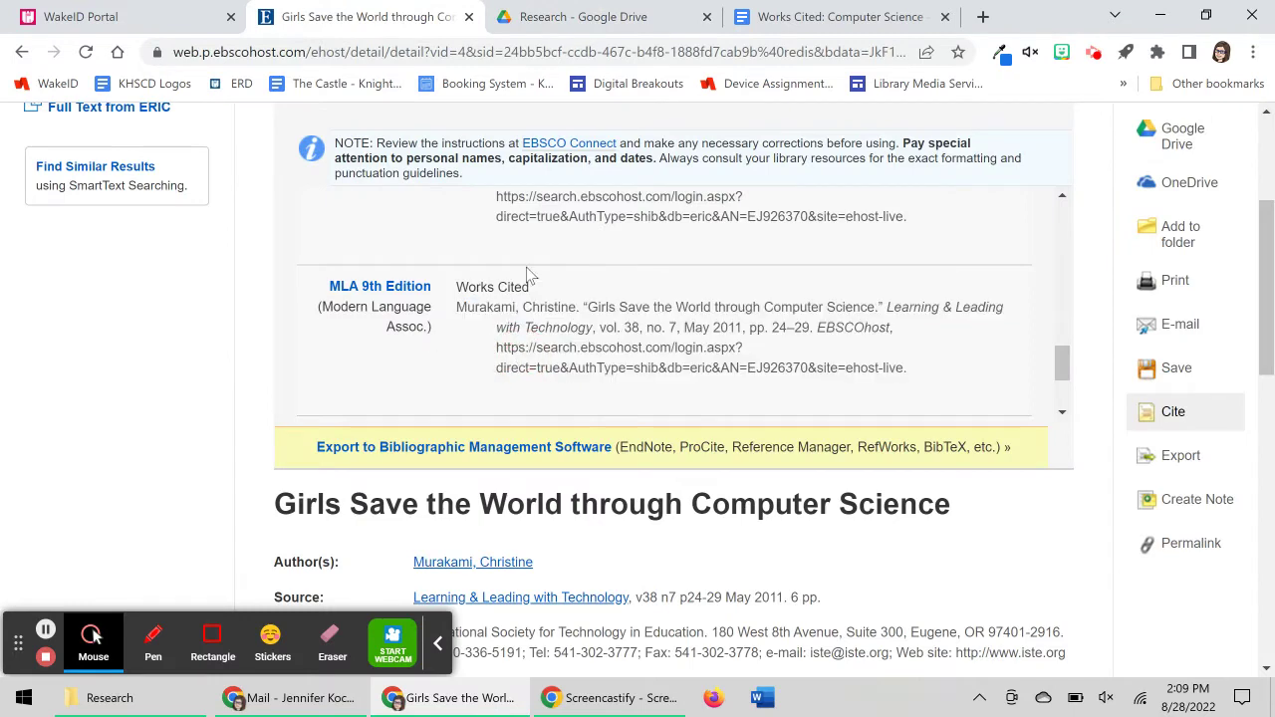
scroll(526, 267, "up", 3)
scroll(169, 285, "up", 3)
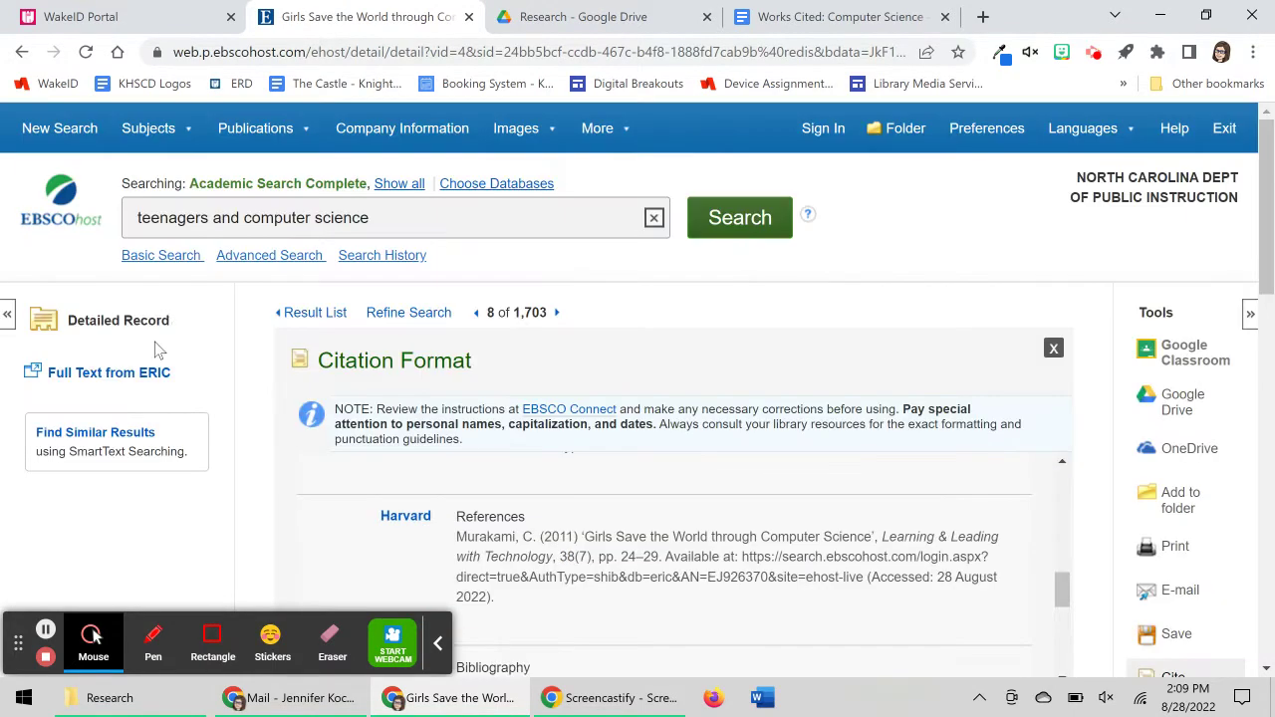
left_click(80, 369)
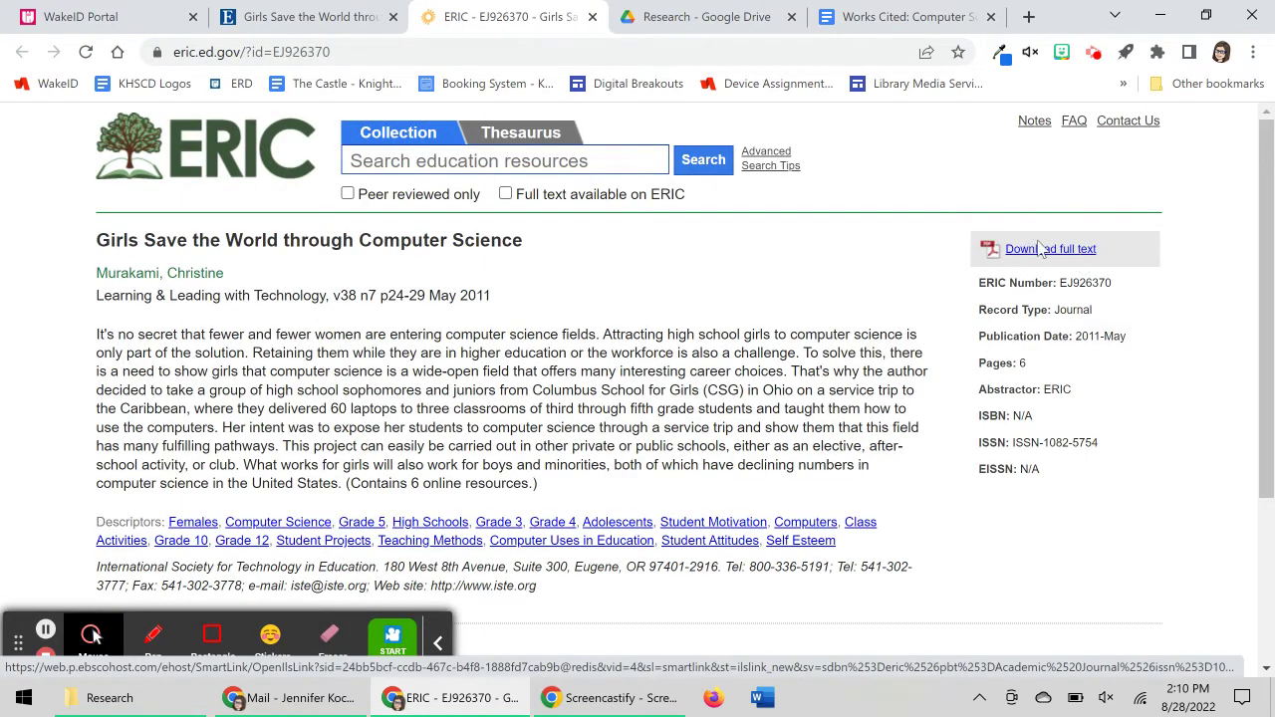
Download the full-text PDF from ERIC and save it in the Research folder as "Girls Save the World"
left_click(1145, 249)
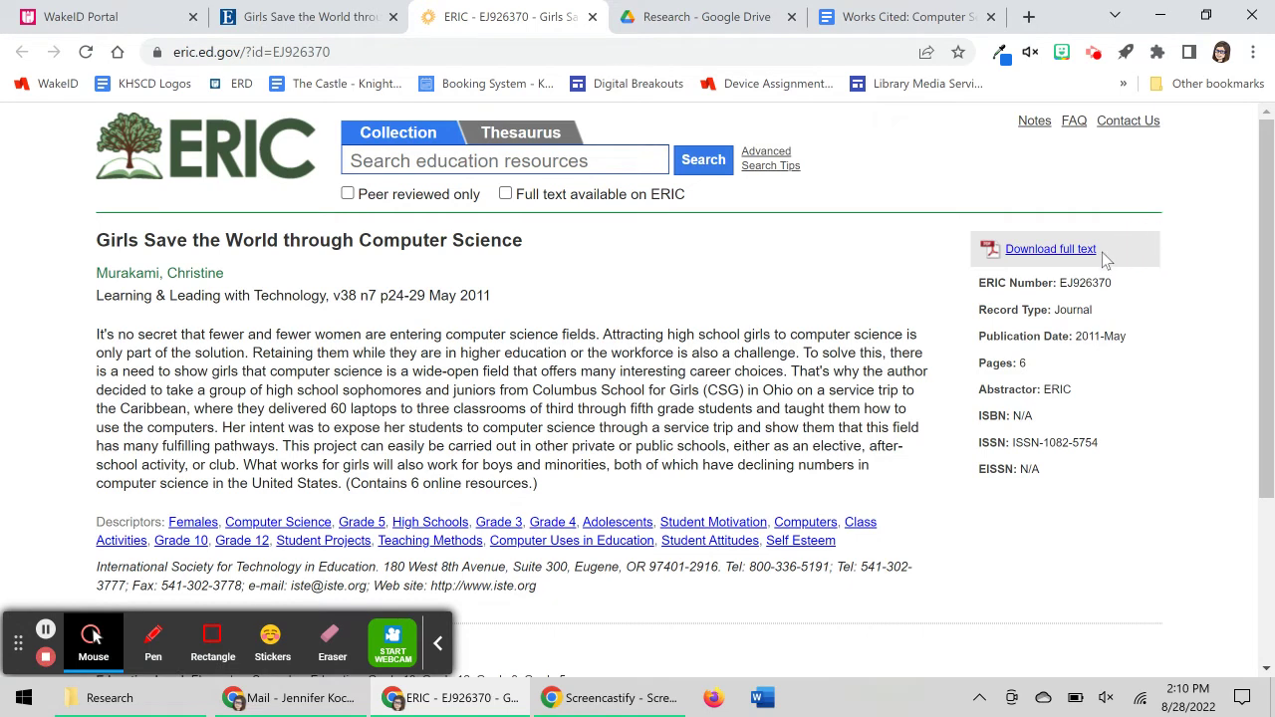
left_click(1066, 251)
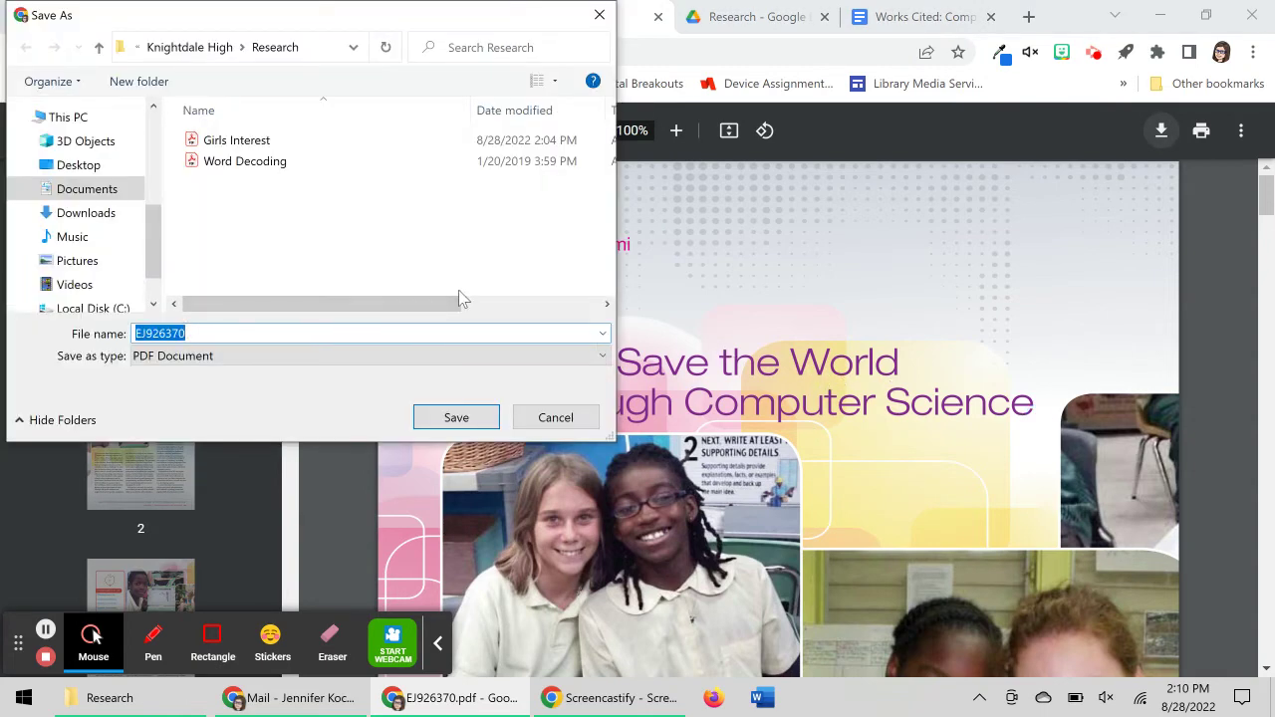
type("G")
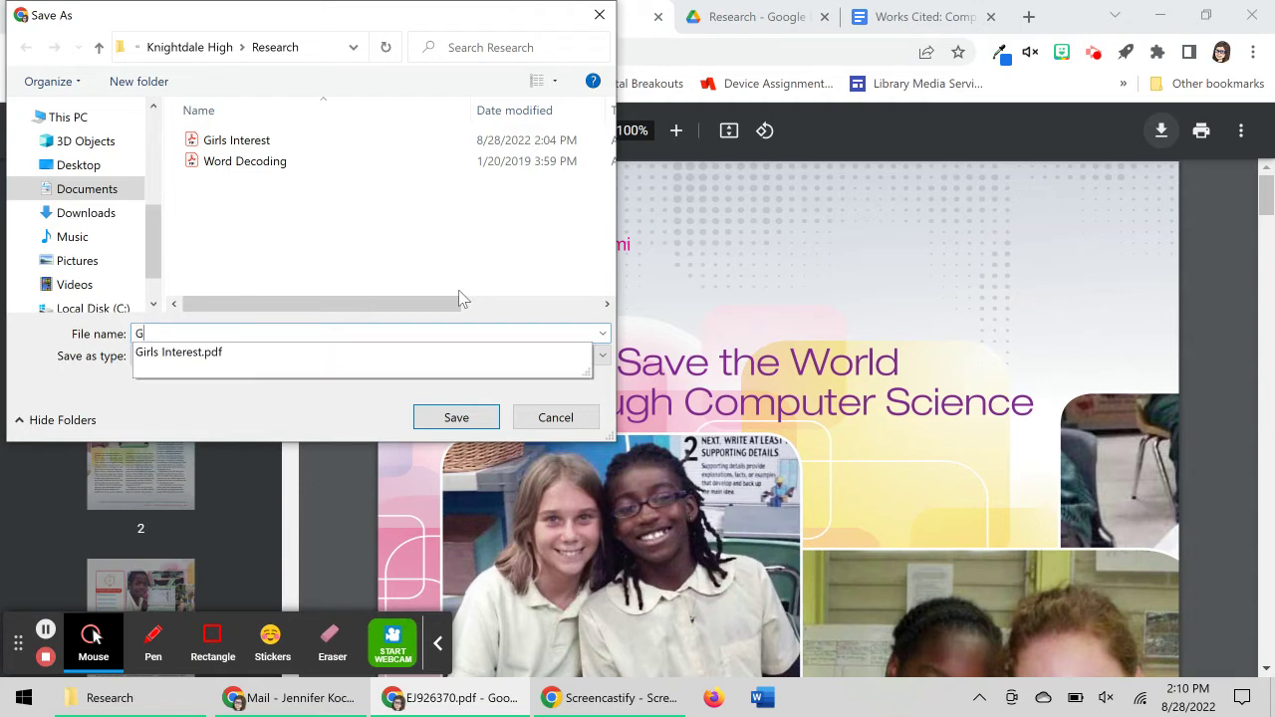
type("irls Save the World")
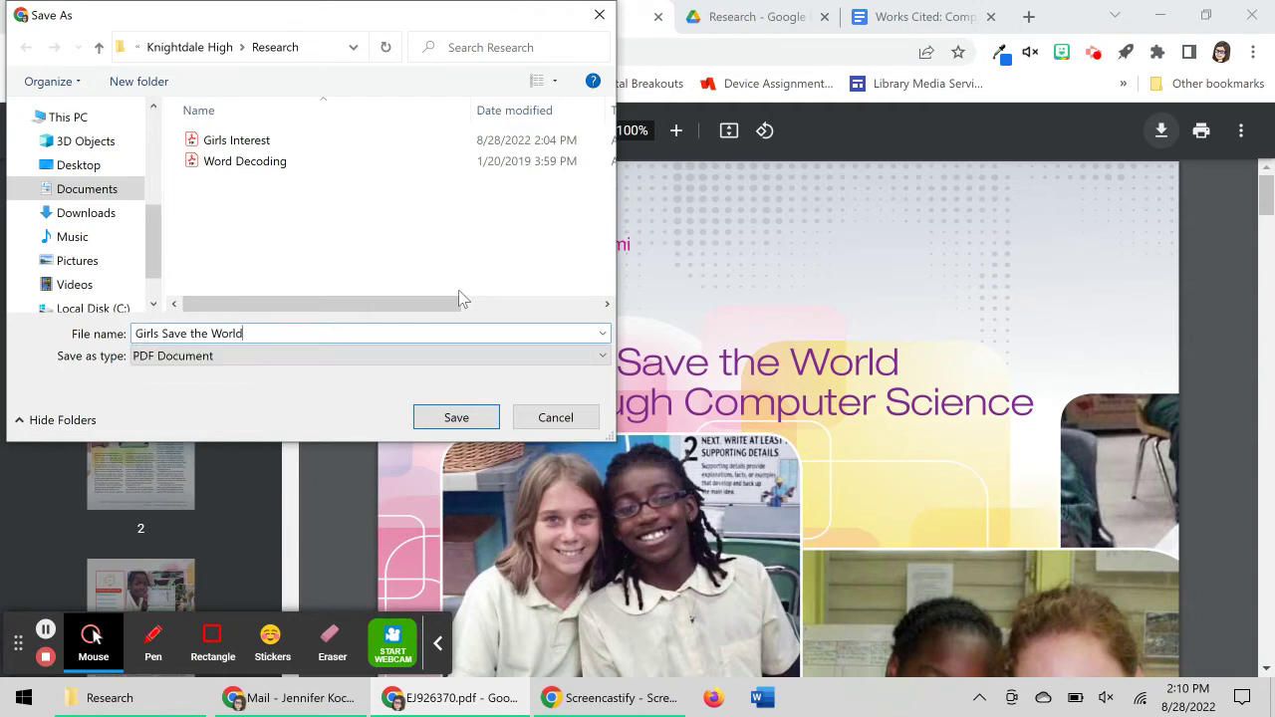
key("Return")
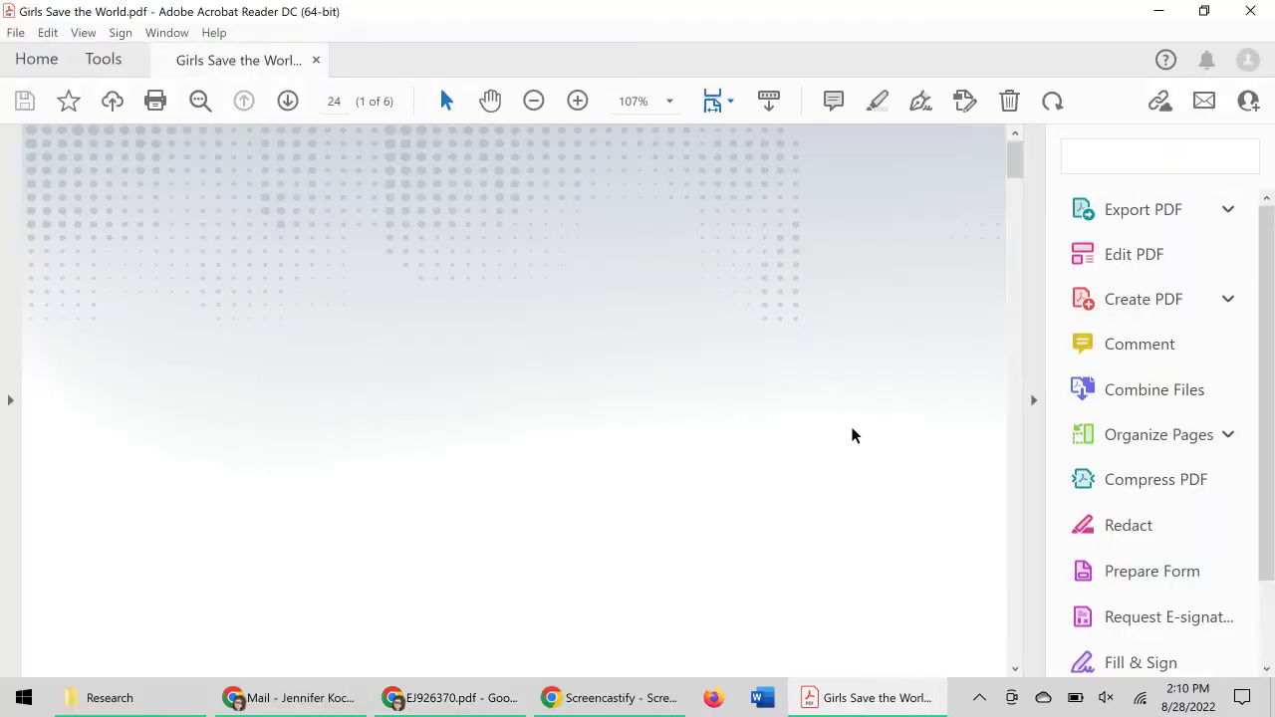
Look over the first page of the saved article in Adobe Acrobat Reader with the tools pane collapsed, and return to Chrome
left_click(1035, 401)
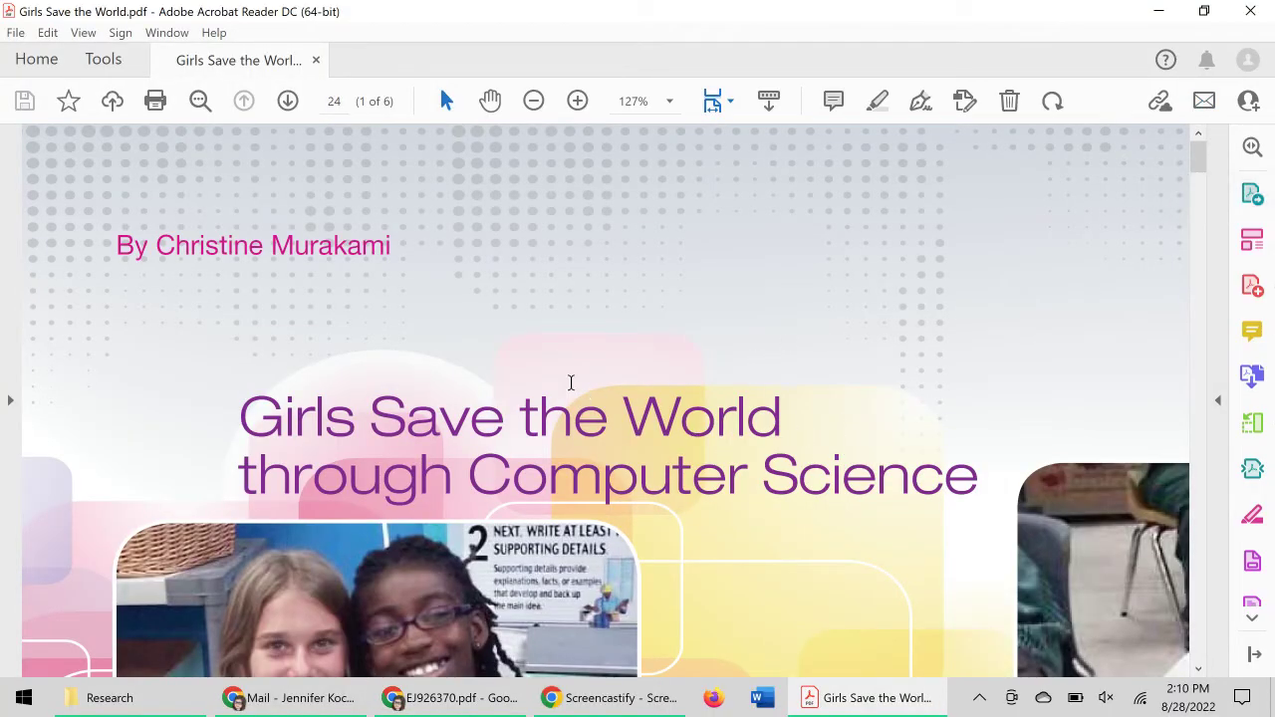
scroll(495, 376, "down", 8)
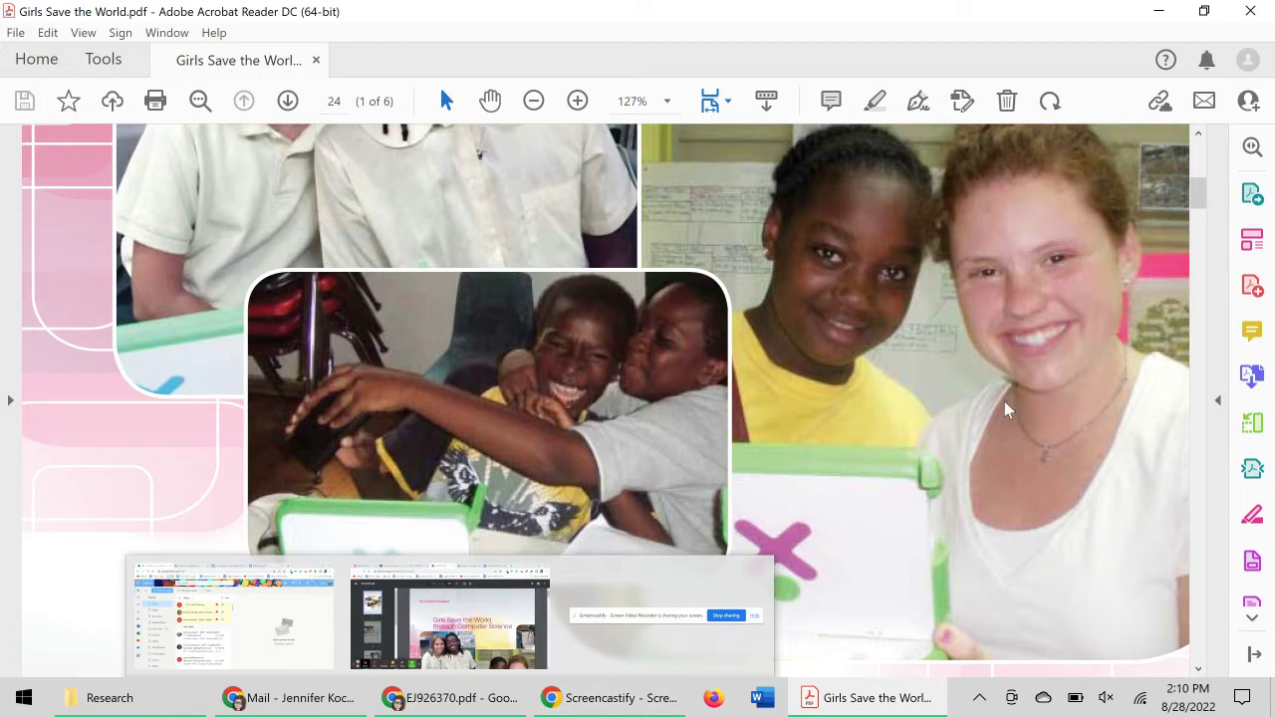
left_click(450, 698)
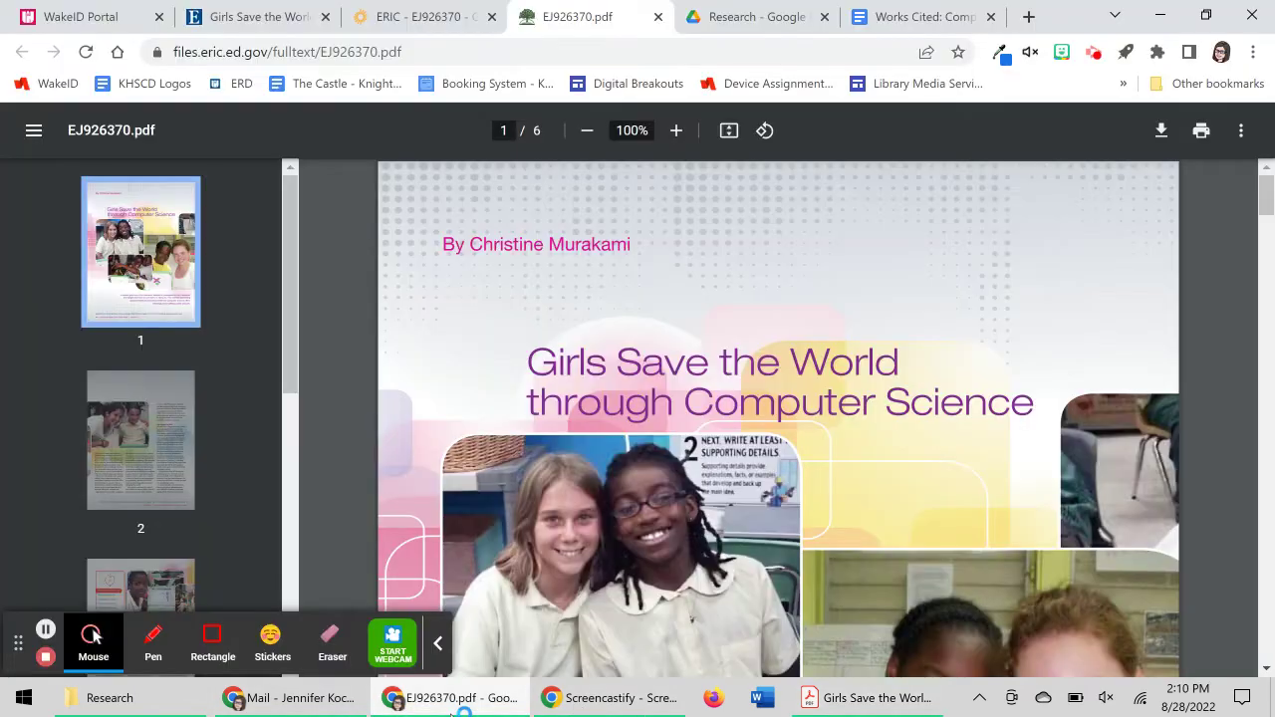
Upload the "Girls Save the World" PDF from the recent files to the Research folder in Google Drive
left_click(749, 18)
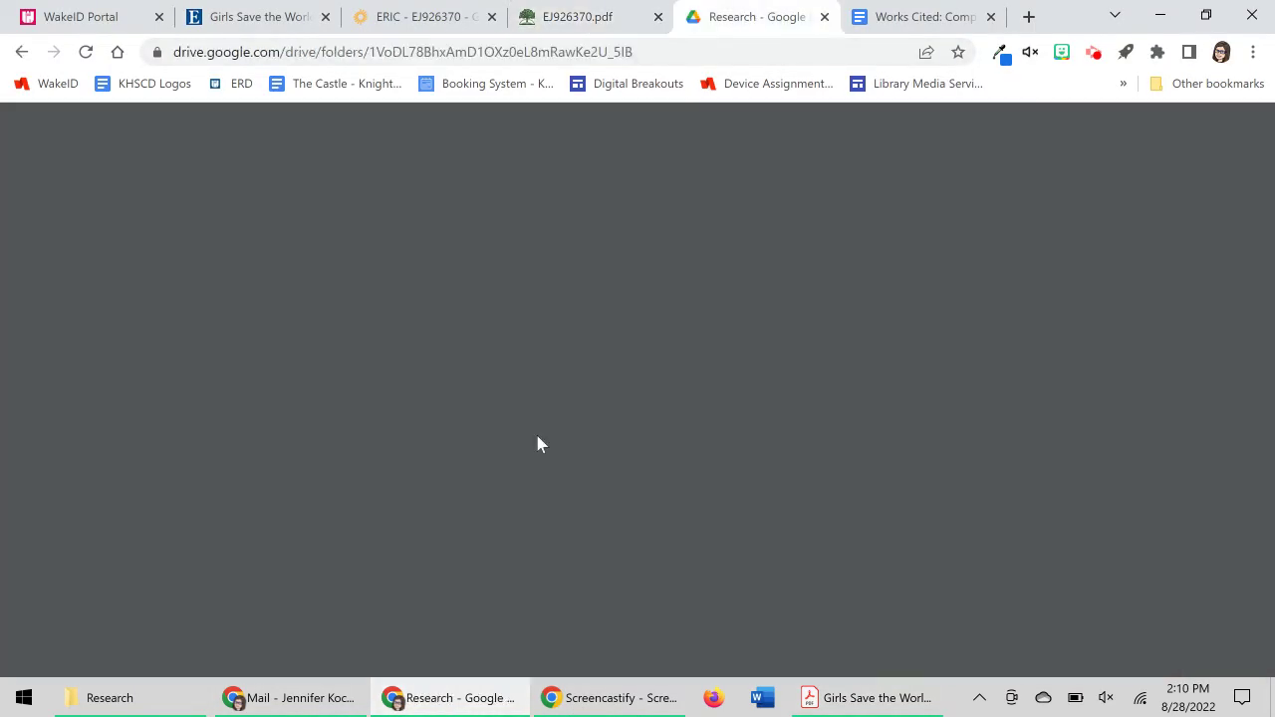
left_click(92, 209)
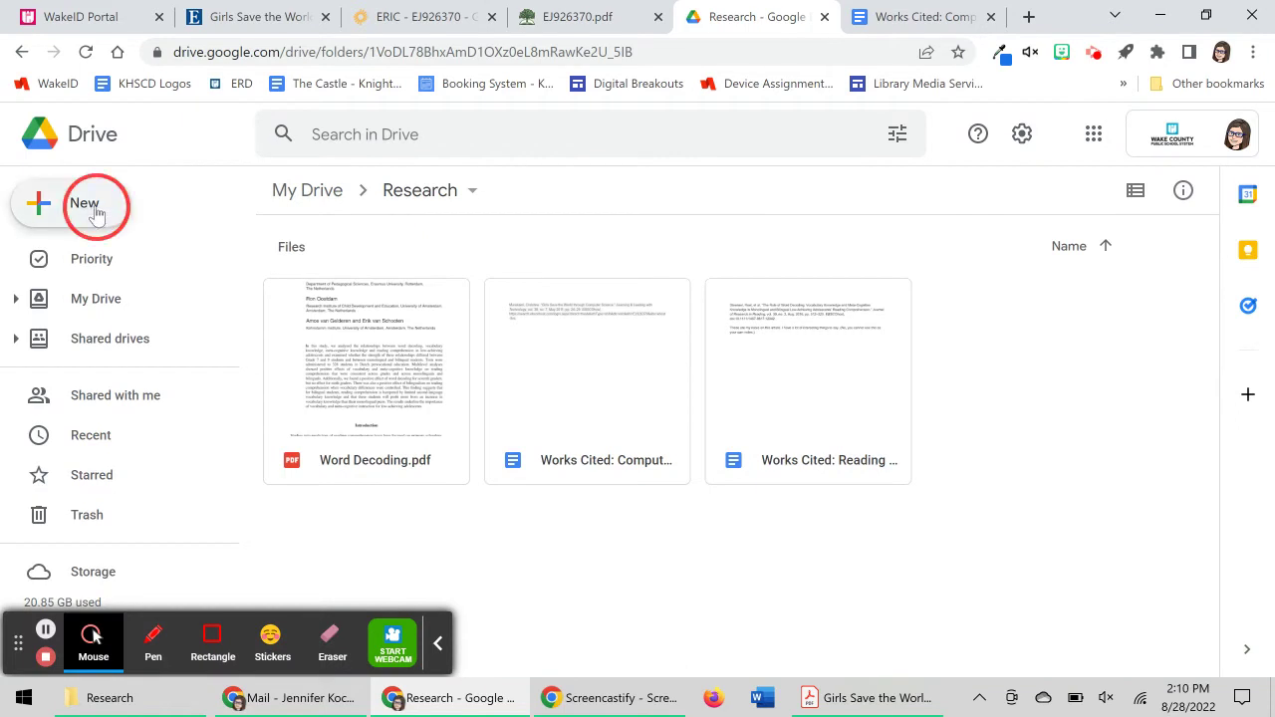
left_click(101, 261)
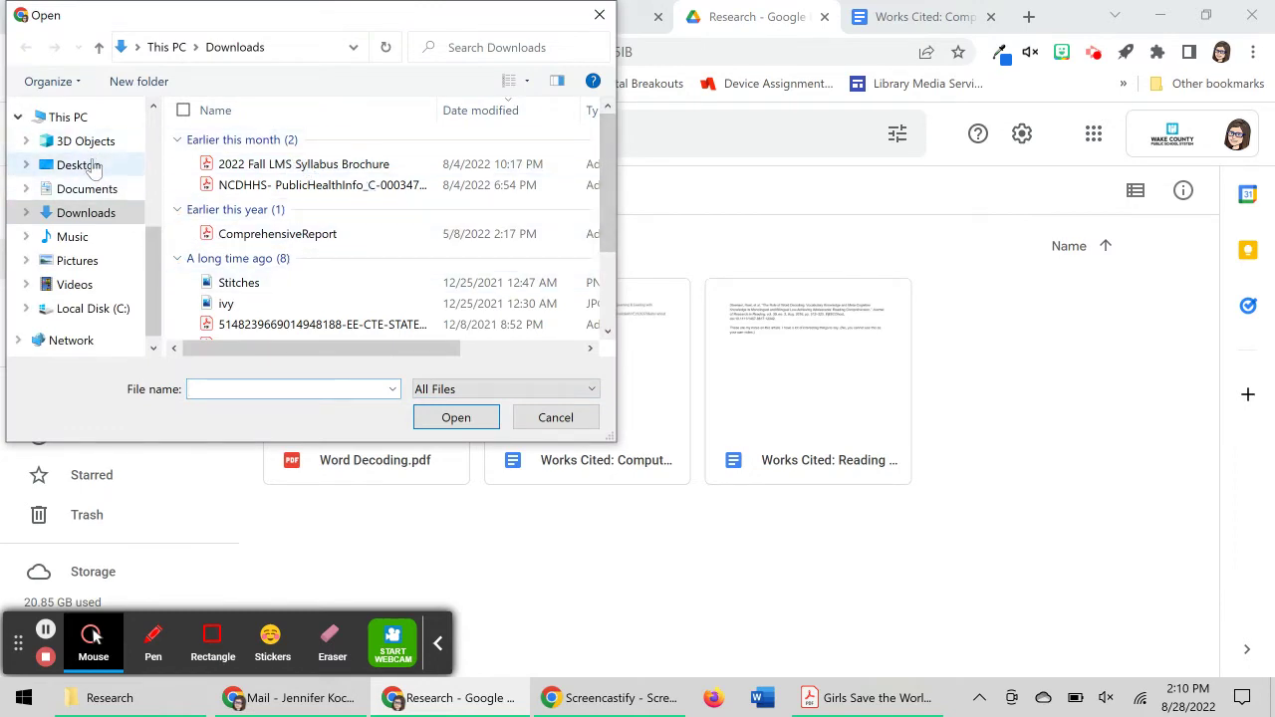
scroll(93, 170, "up", 5)
left_click(81, 127)
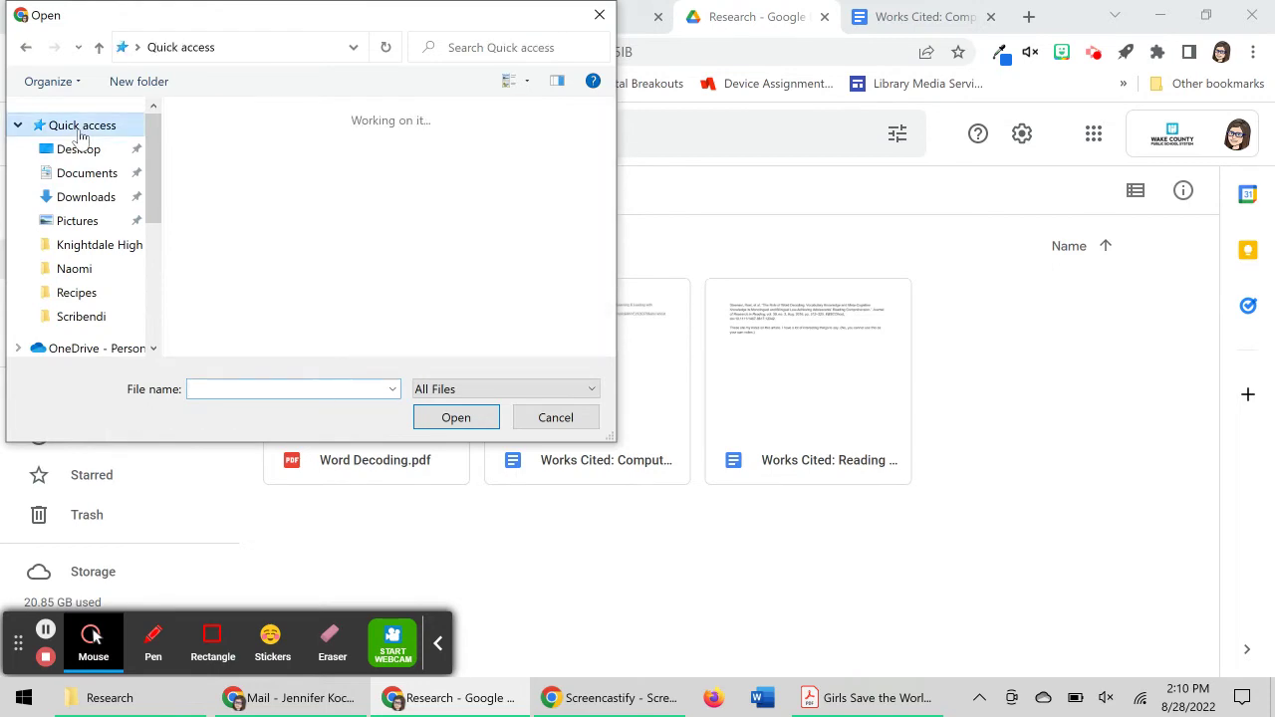
scroll(289, 174, "down", 5)
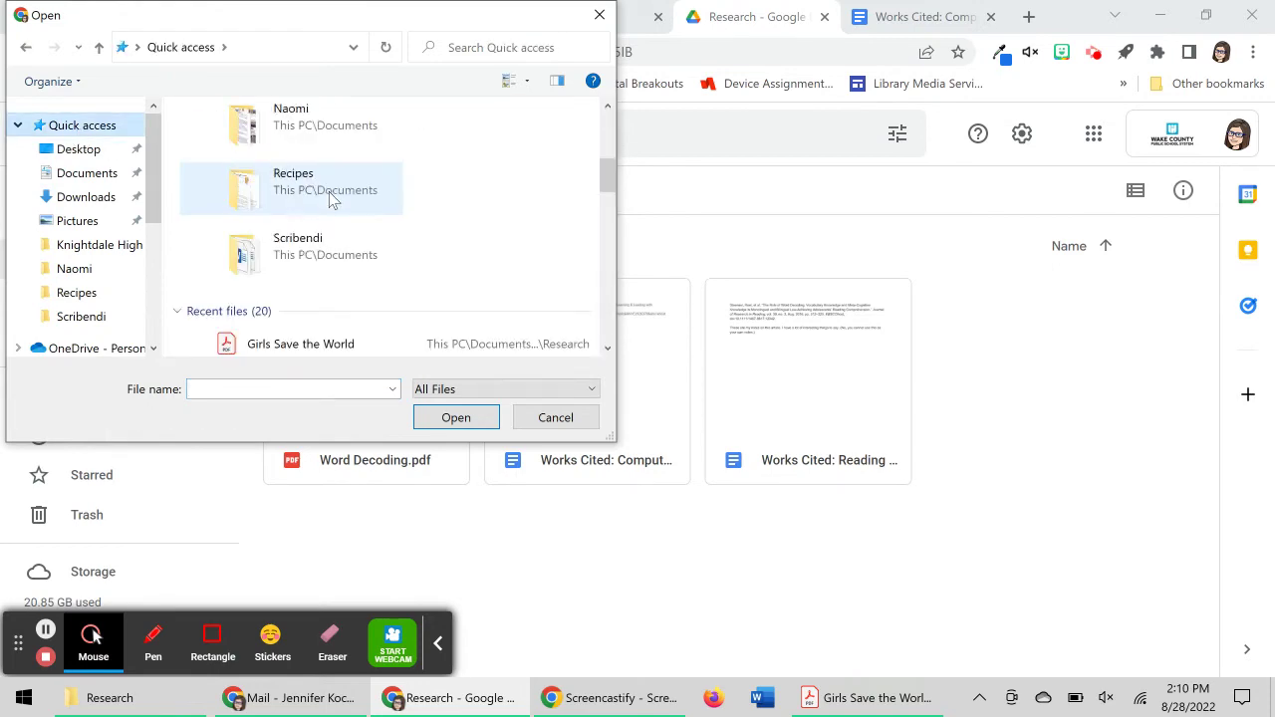
scroll(332, 199, "down", 2)
left_click(304, 149)
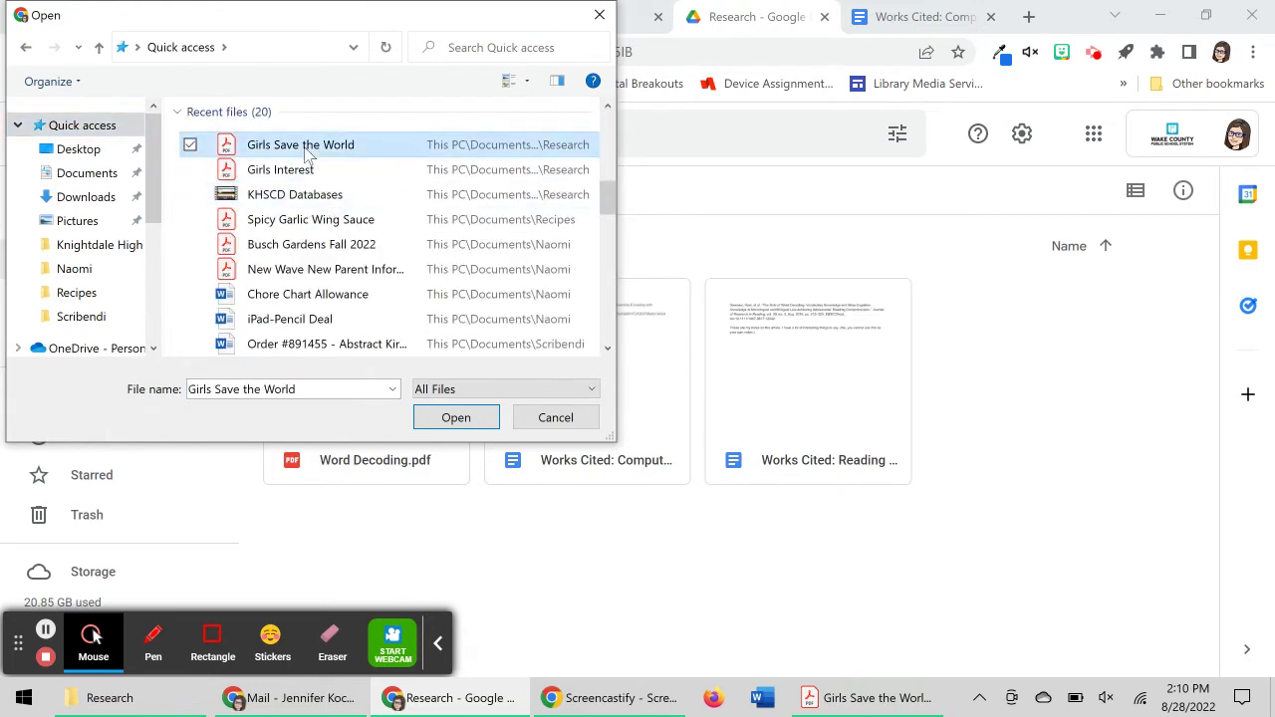
left_click(455, 418)
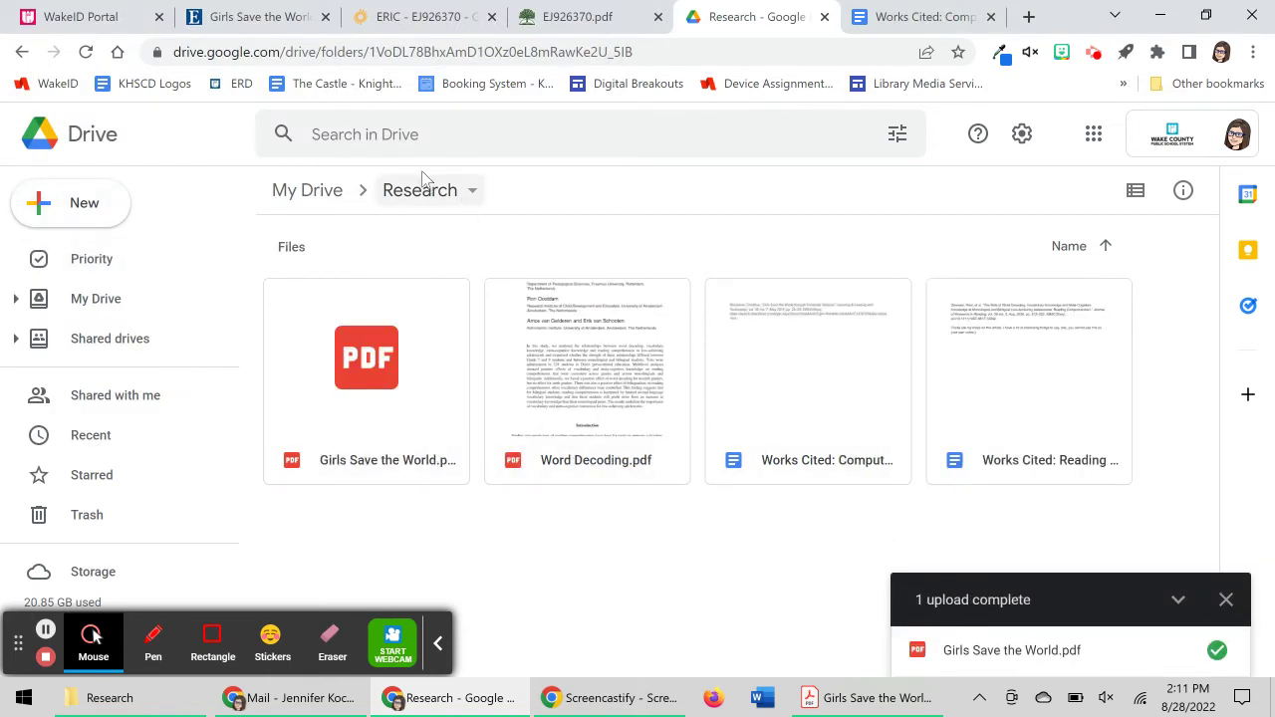
Return to the WakeID Portal and open Britannica High
left_click(234, 16)
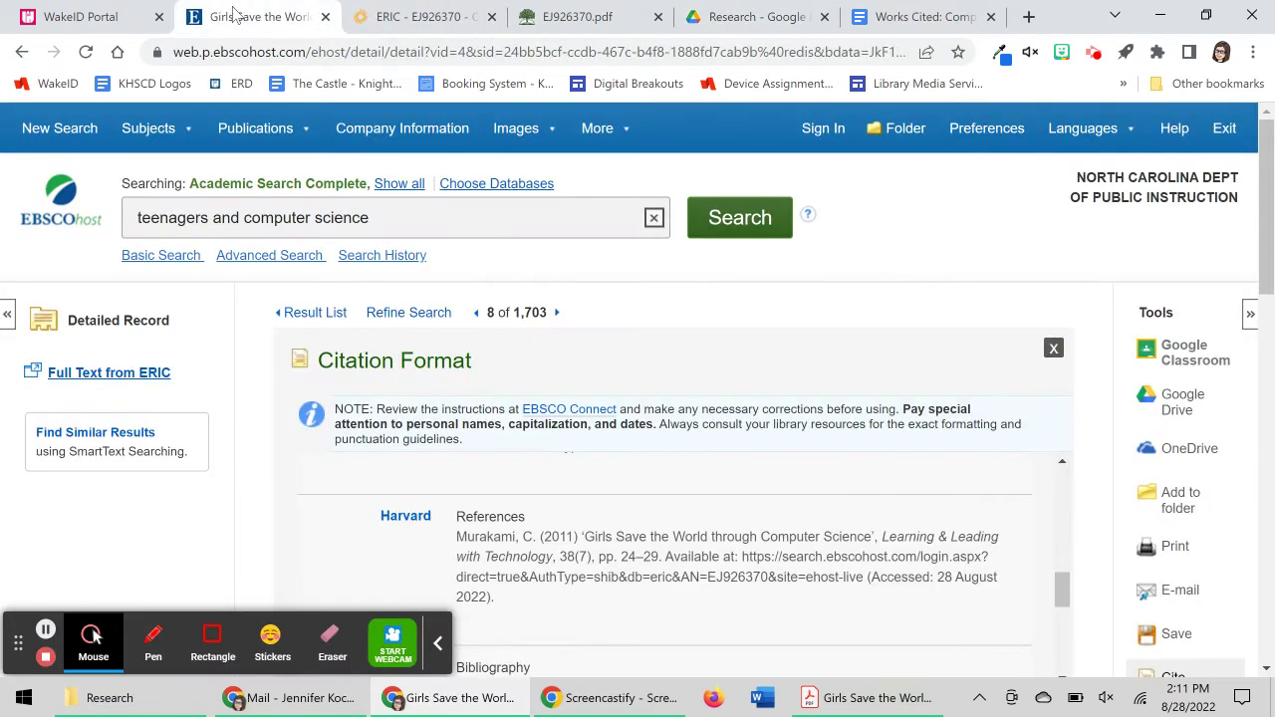
left_click(127, 20)
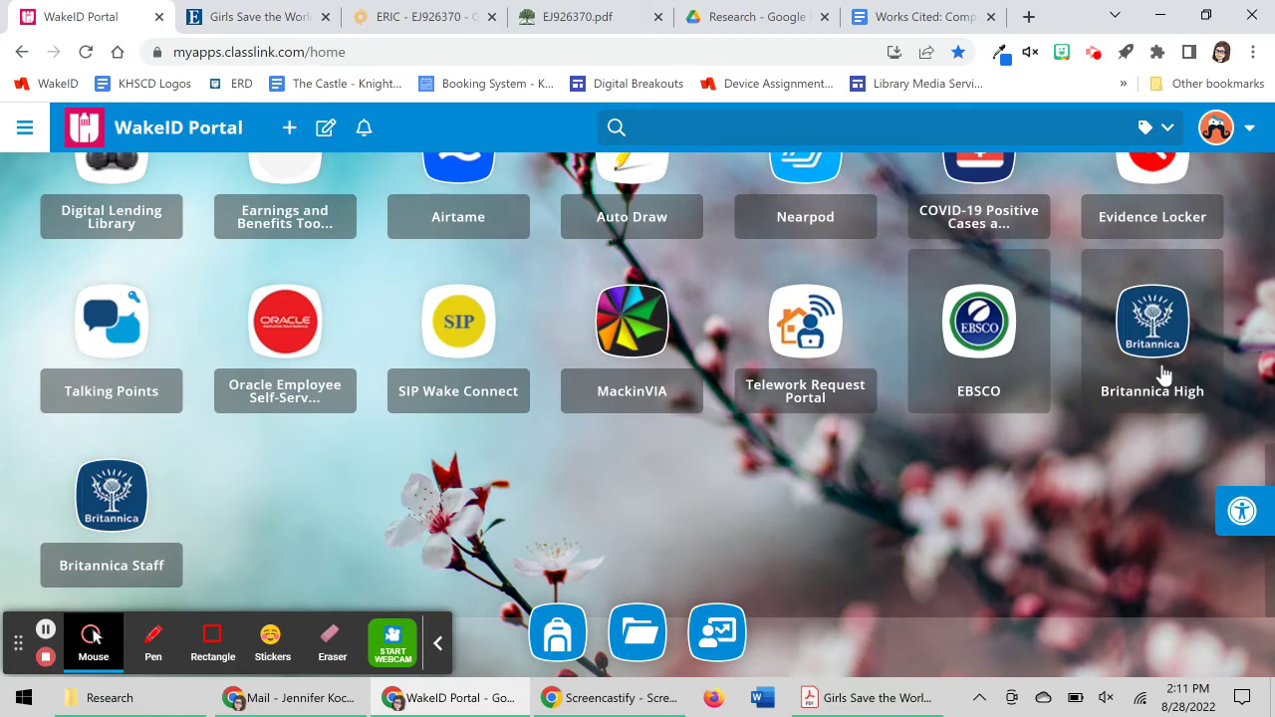
left_click(1163, 375)
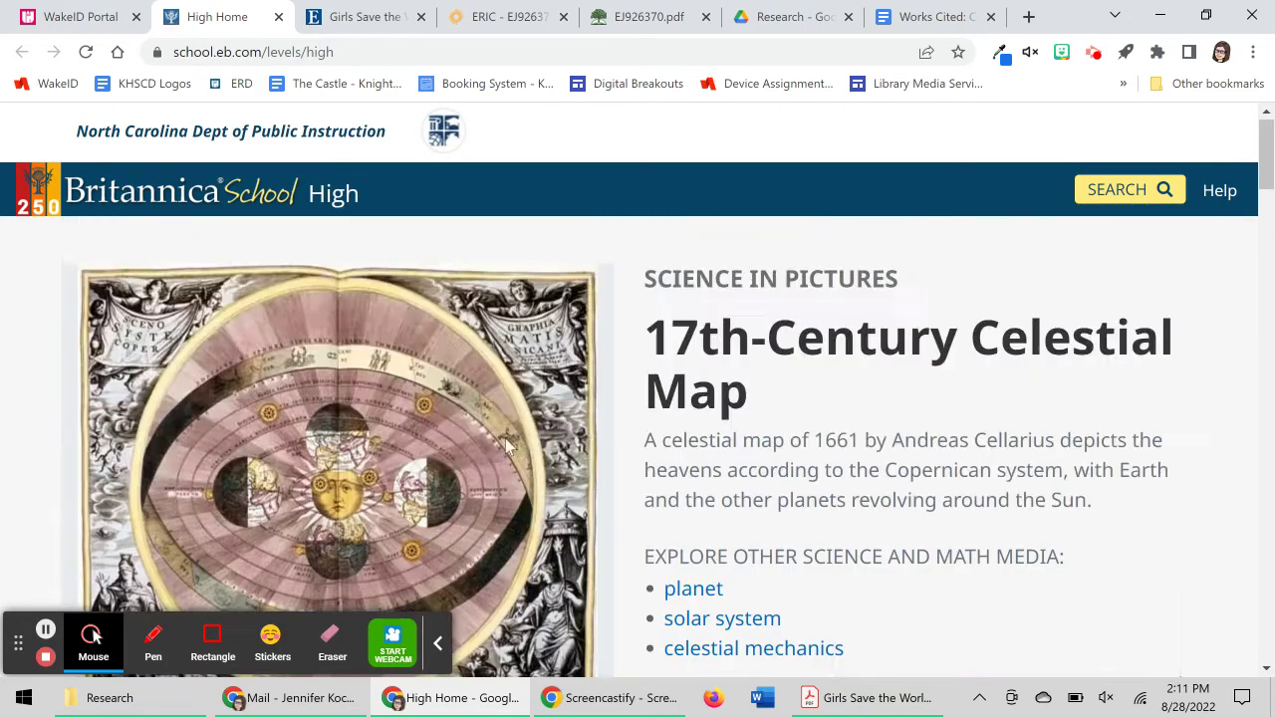
Search Britannica School High for "computer science"
scroll(533, 455, "down", 6)
scroll(588, 483, "down", 8)
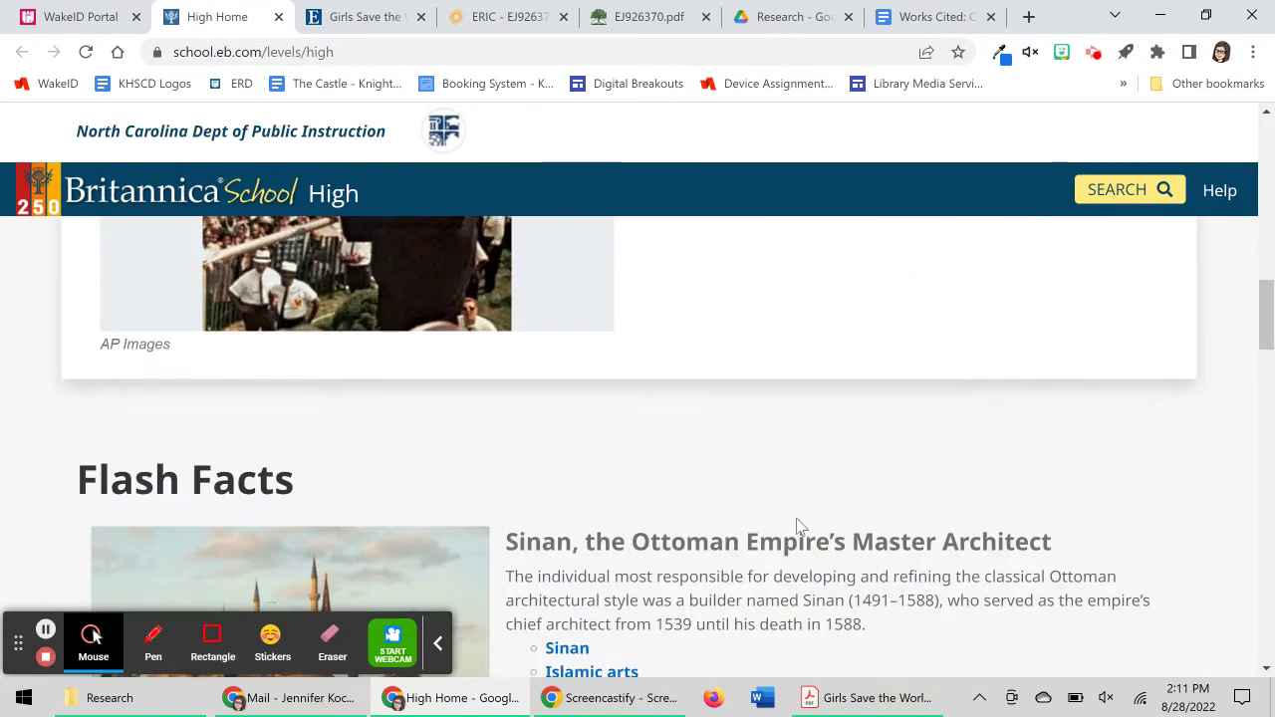
scroll(789, 530, "down", 5)
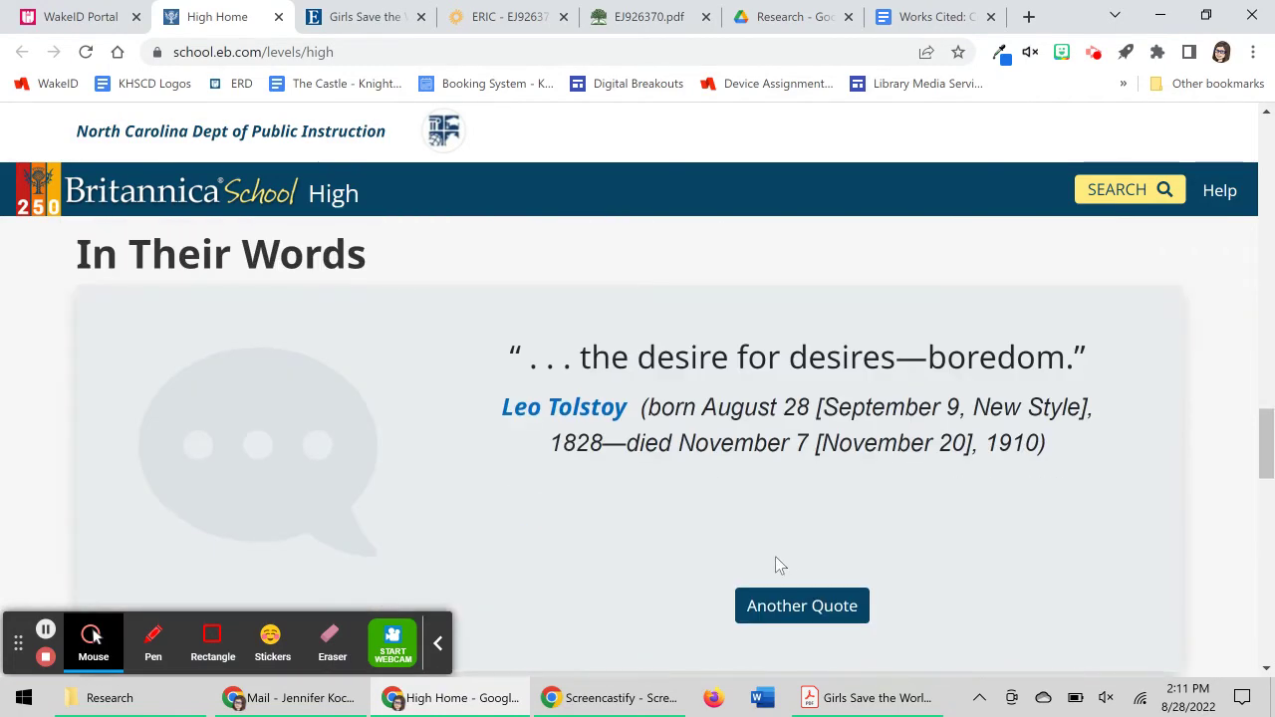
scroll(782, 556, "up", 10)
scroll(788, 556, "up", 3)
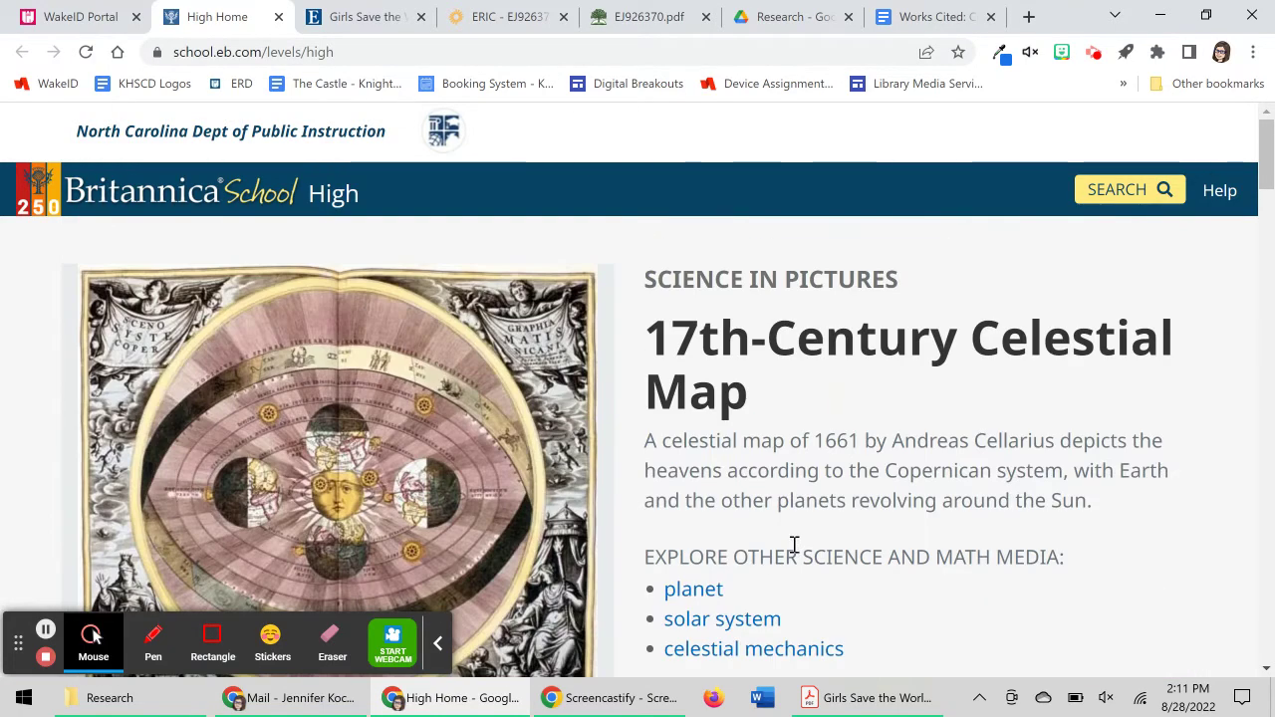
left_click(1128, 189)
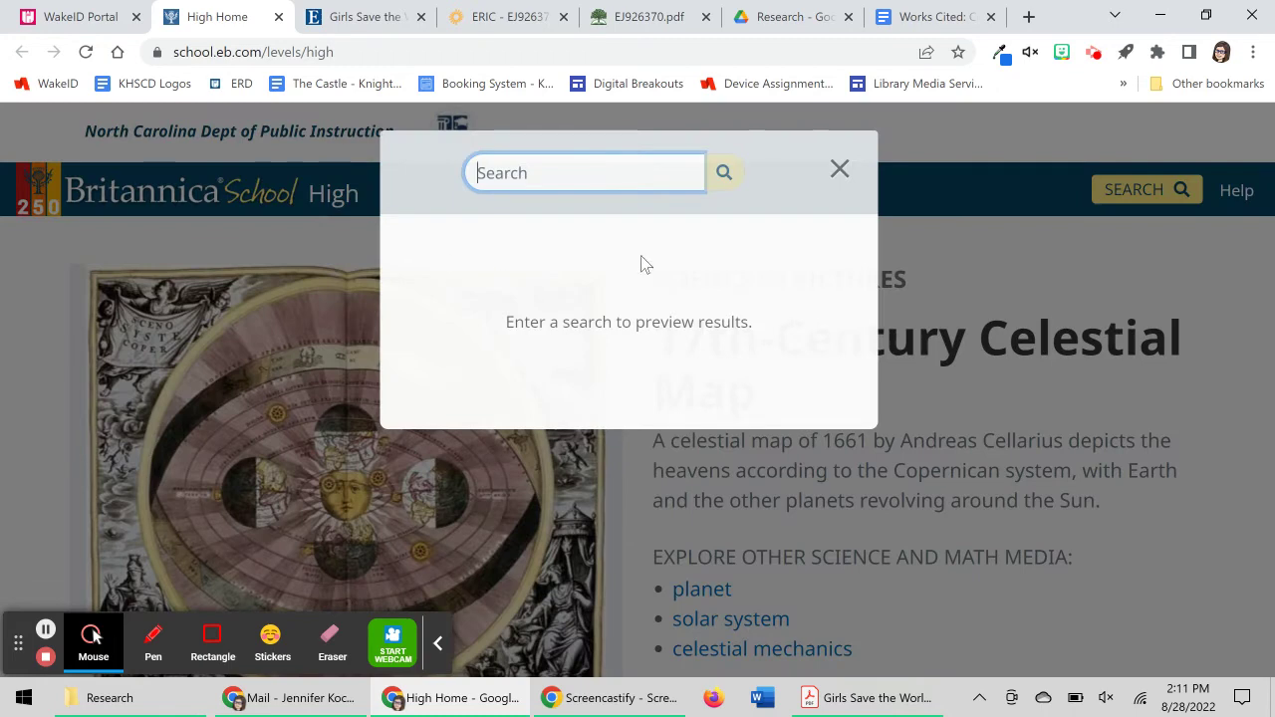
type("c")
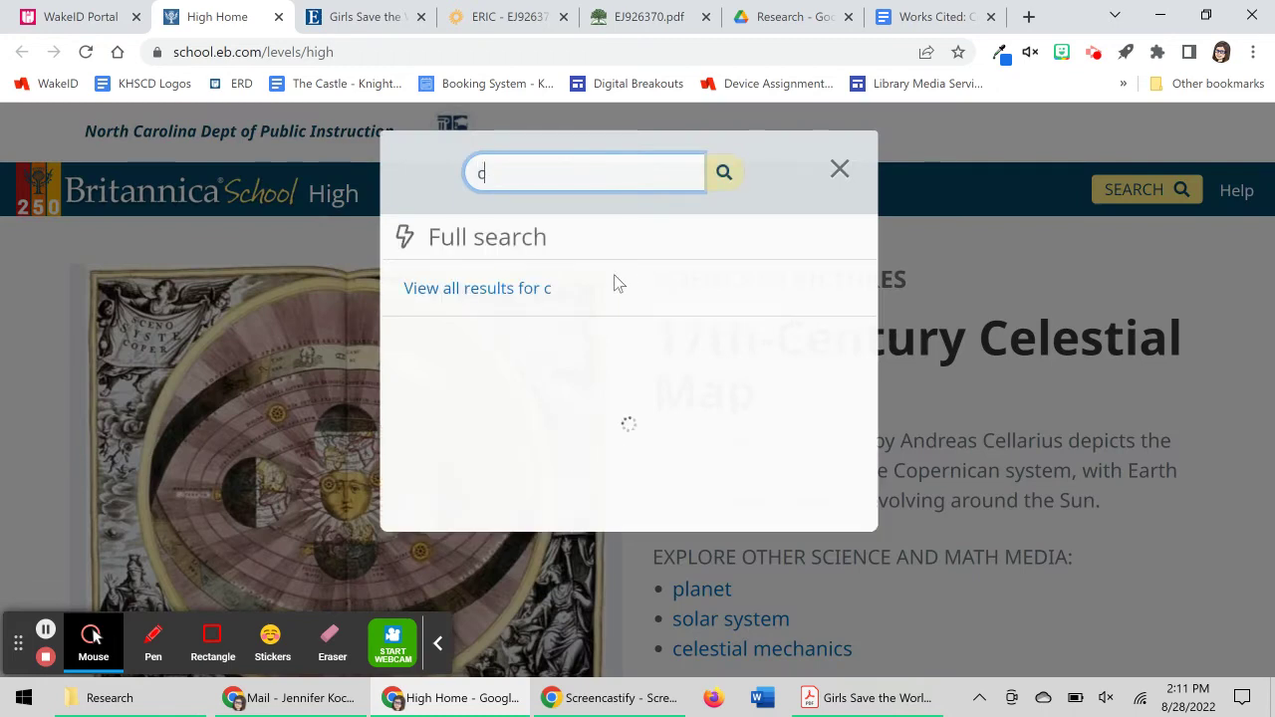
type("omputer science")
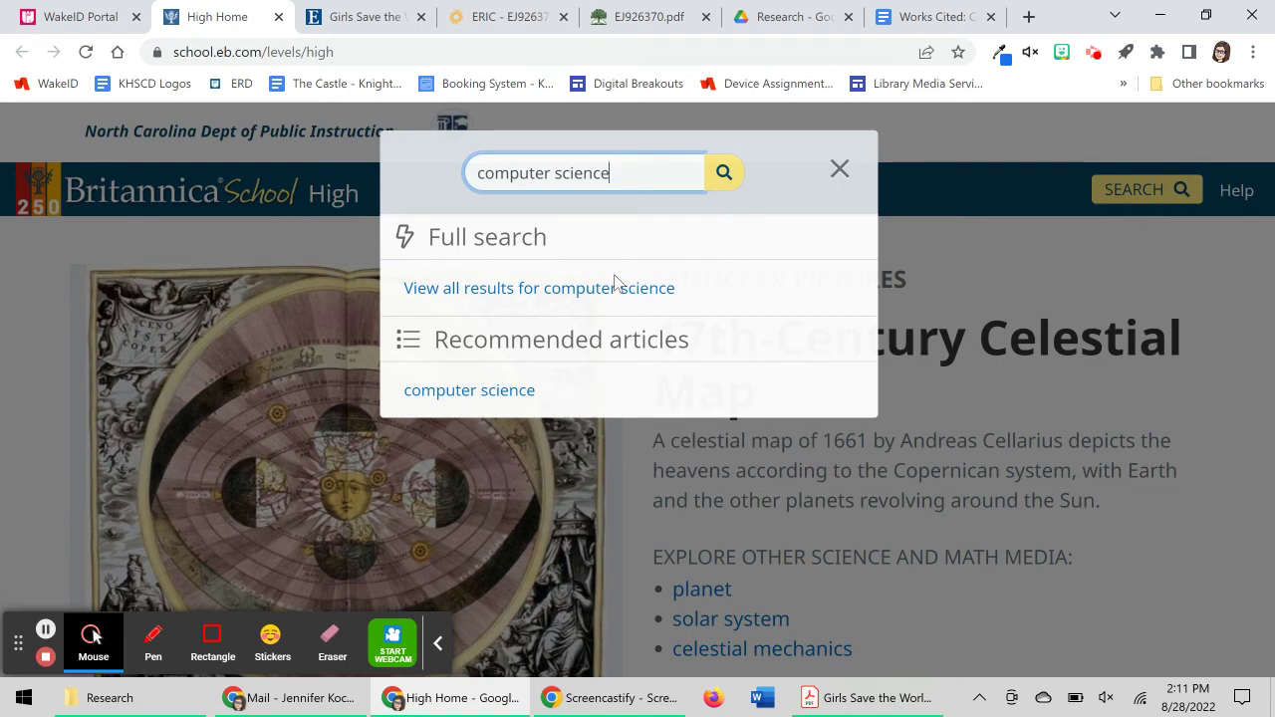
key("Return")
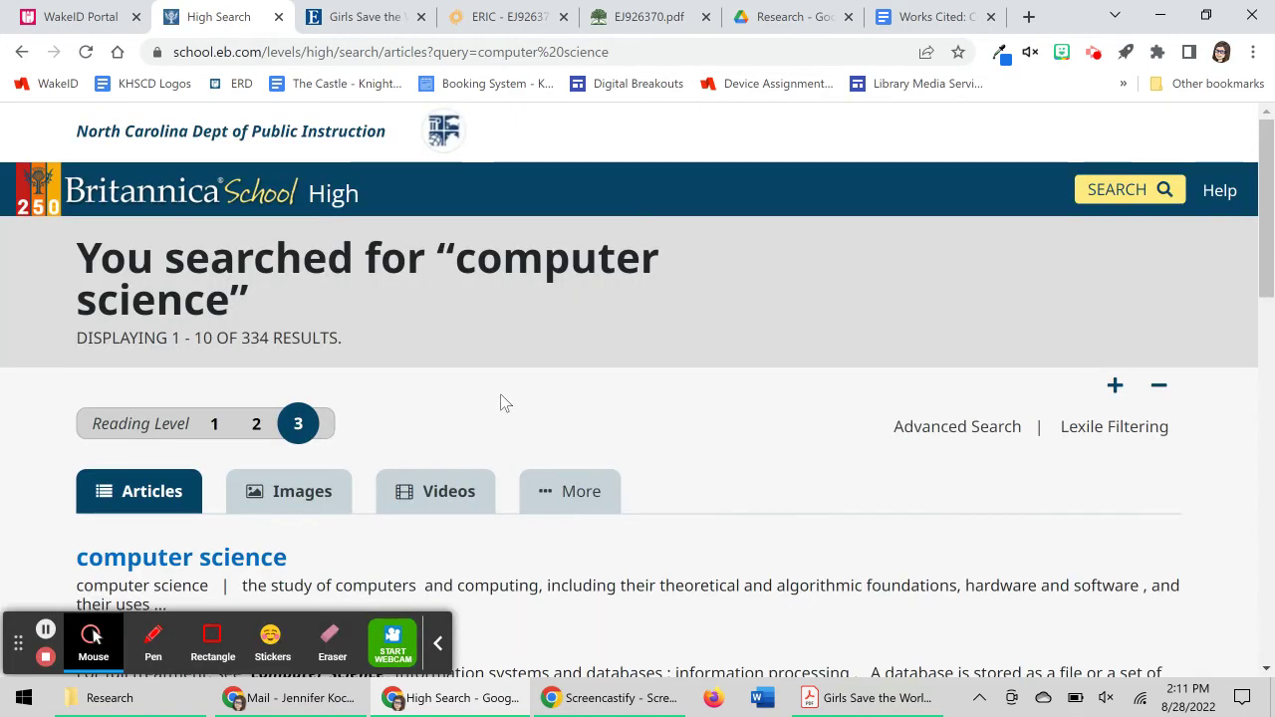
Look through the first page of computer science article results, including the related images and media categories, and return to the WakeID Portal
scroll(438, 410, "down", 3)
scroll(398, 393, "up", 3)
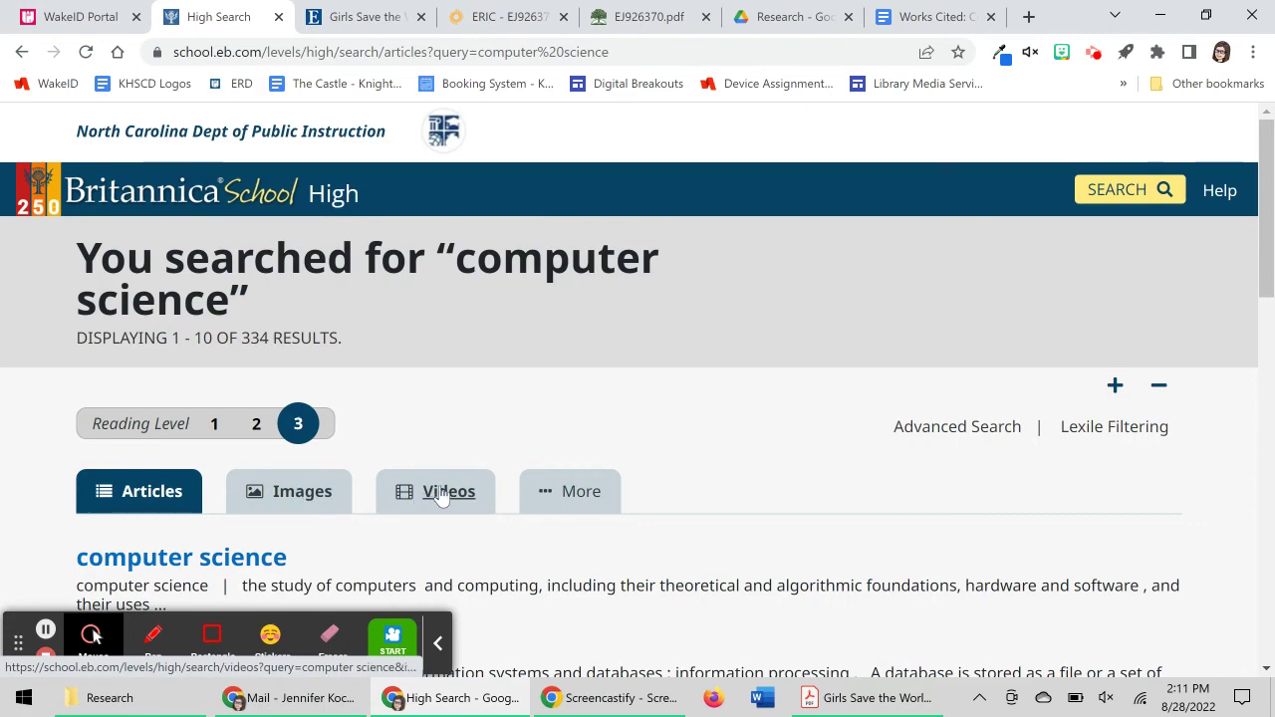
scroll(856, 416, "down", 3)
scroll(461, 390, "down", 9)
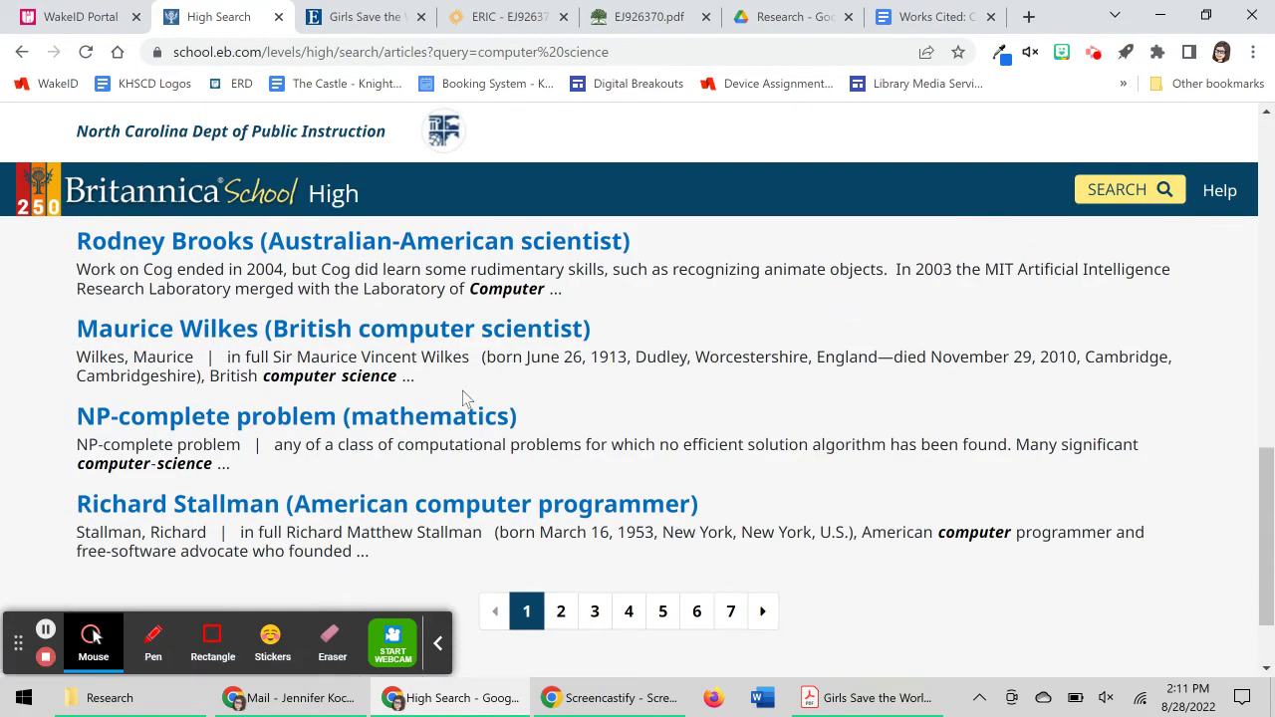
scroll(686, 398, "down", 3)
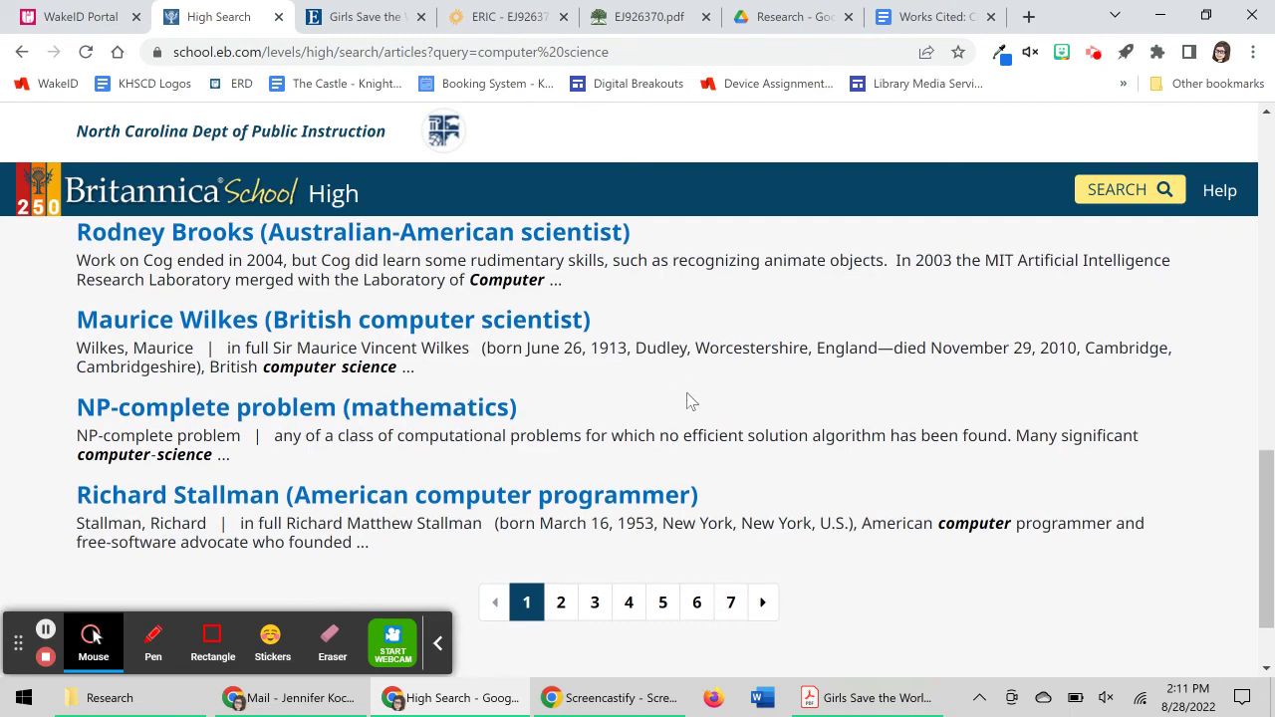
scroll(728, 410, "up", 4)
scroll(727, 411, "up", 6)
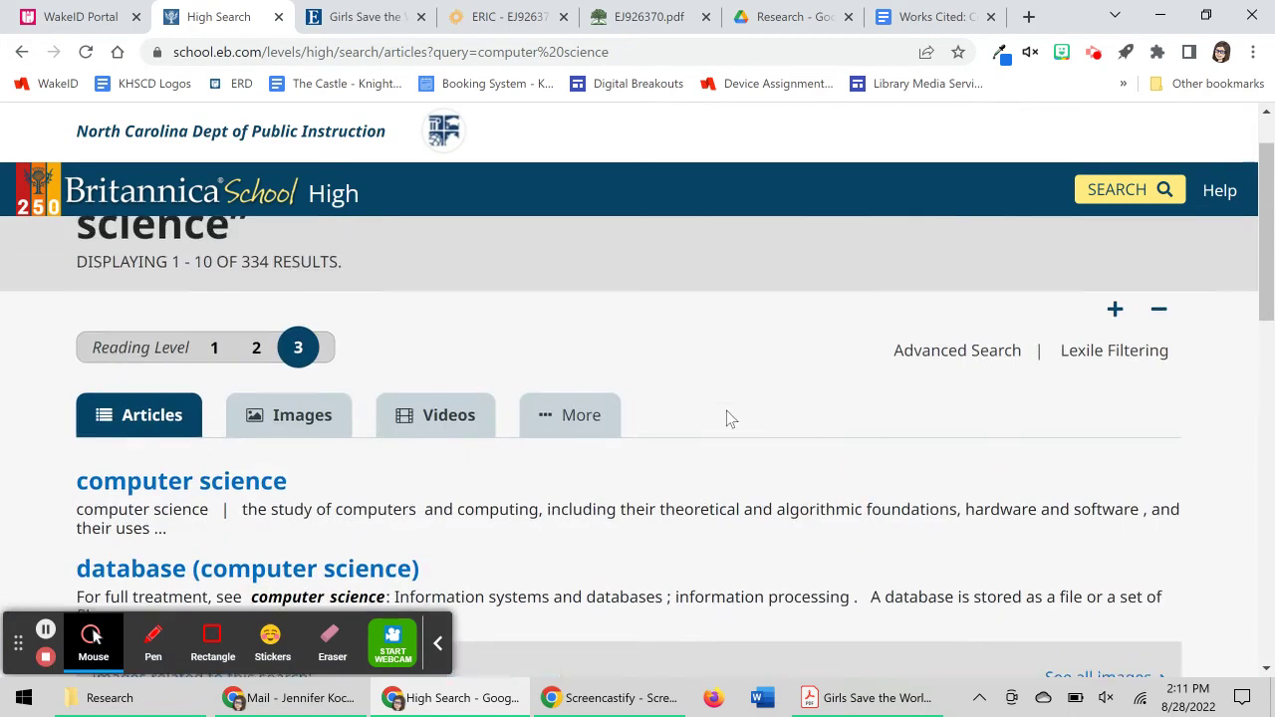
scroll(727, 418, "down", 2)
scroll(594, 399, "up", 2)
scroll(534, 395, "down", 4)
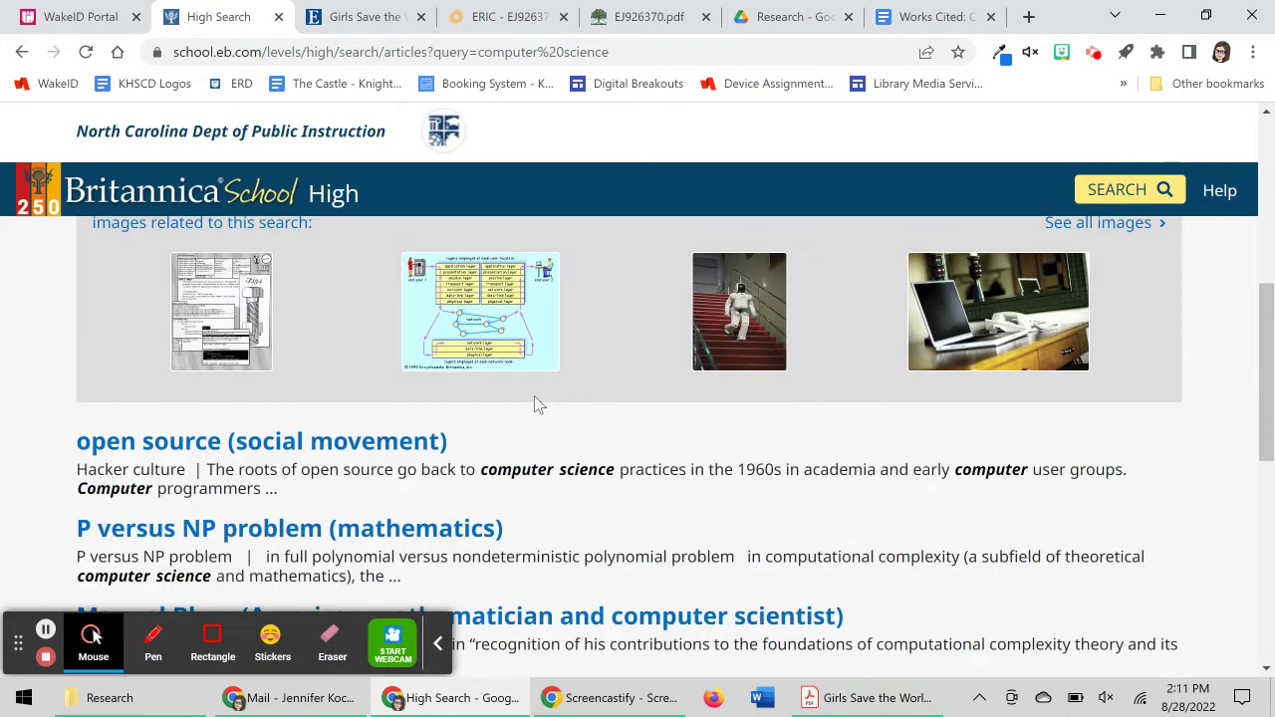
scroll(534, 395, "up", 2)
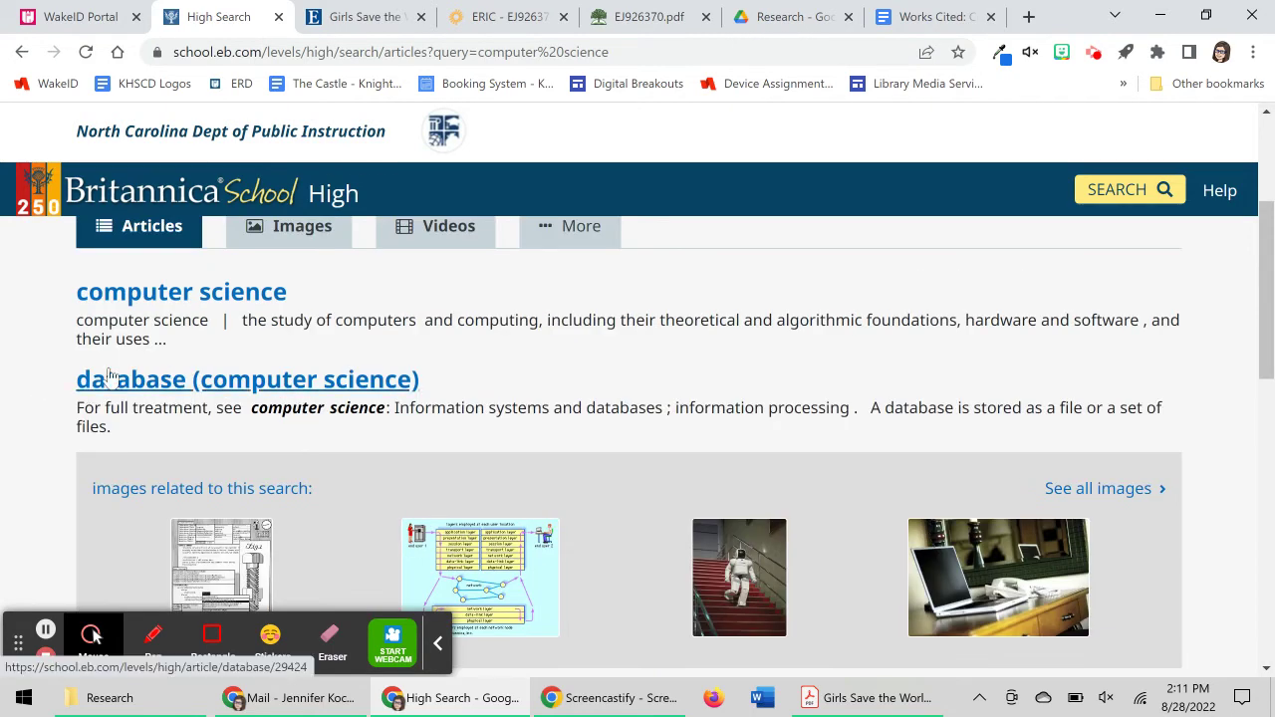
left_click(475, 391)
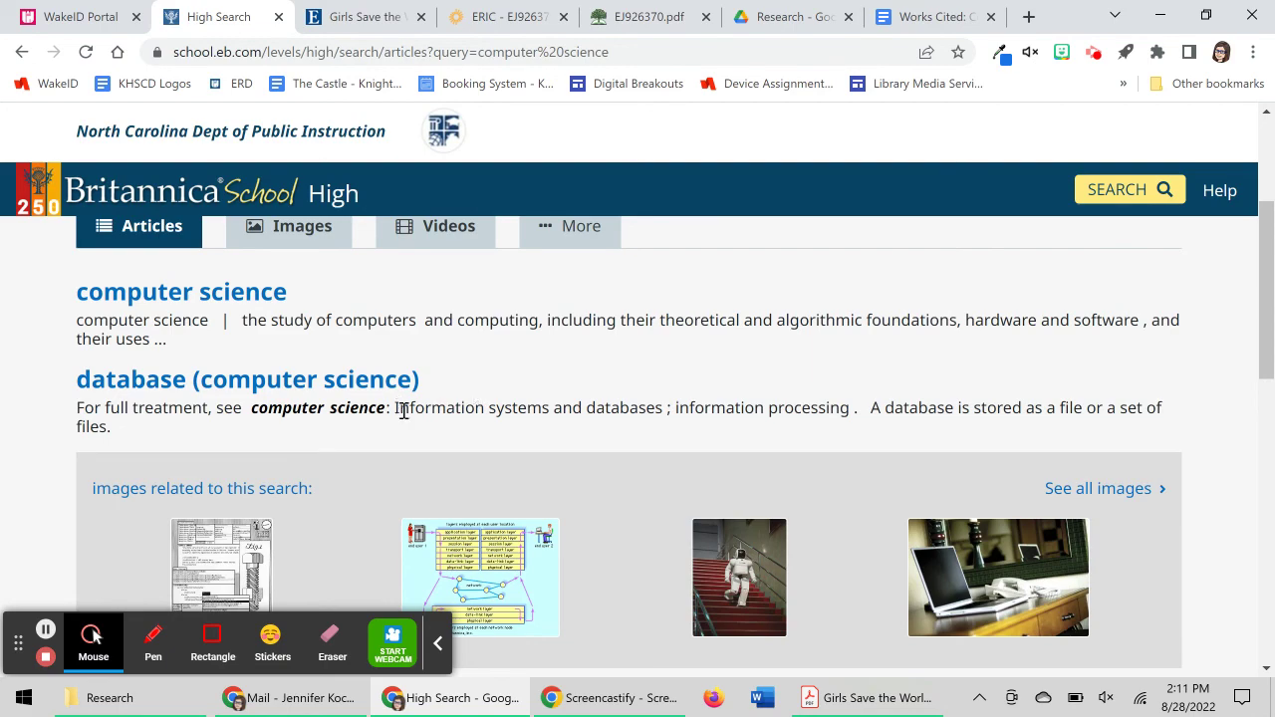
scroll(404, 412, "down", 5)
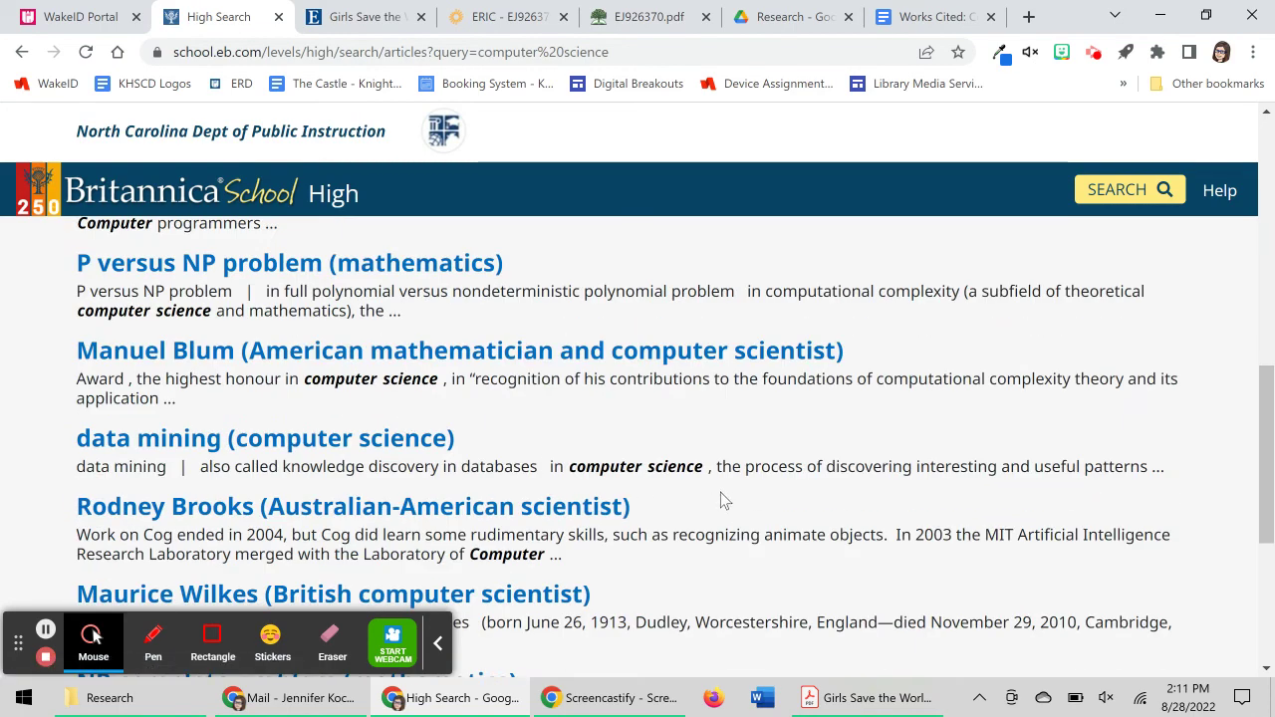
scroll(724, 501, "down", 4)
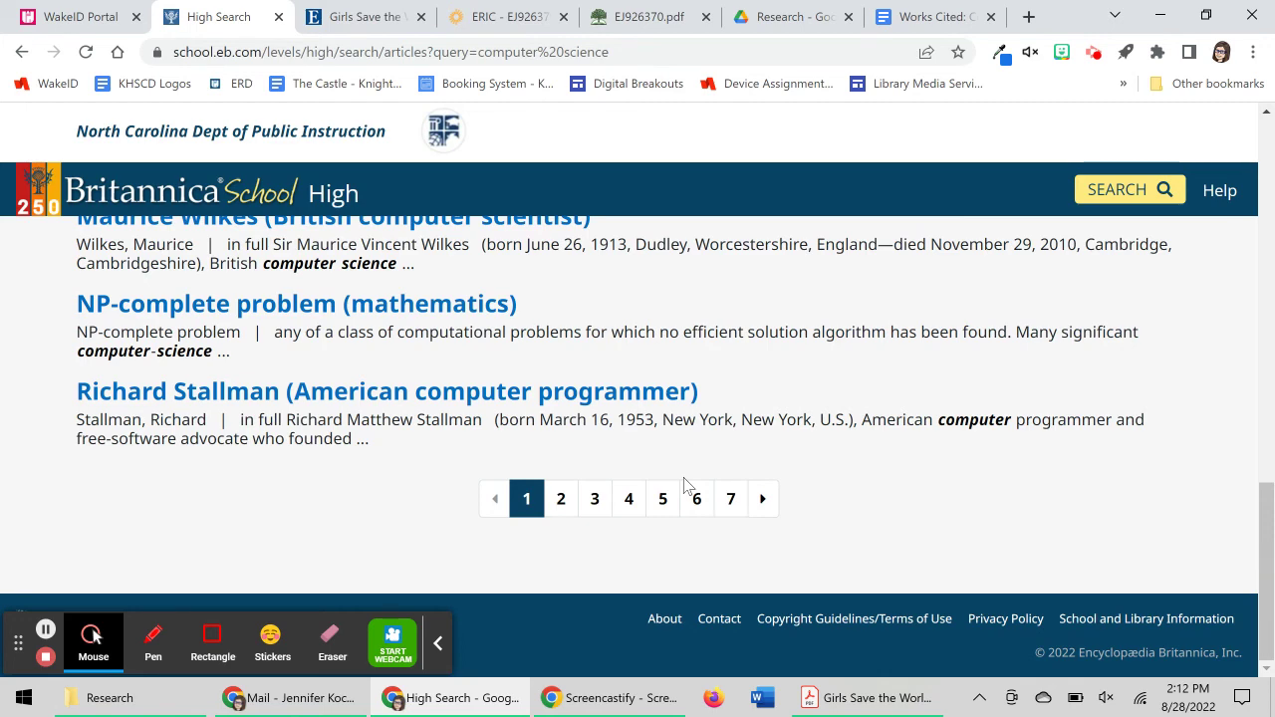
scroll(823, 416, "up", 10)
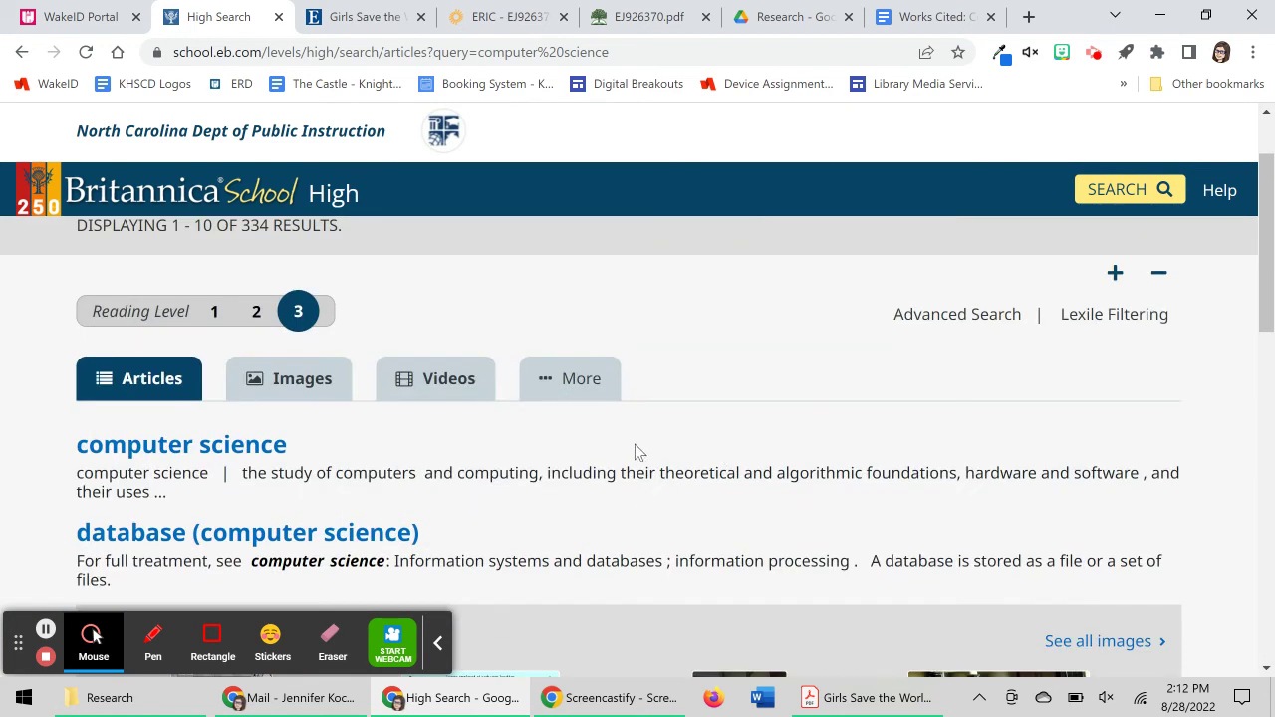
left_click(535, 451)
left_click(80, 17)
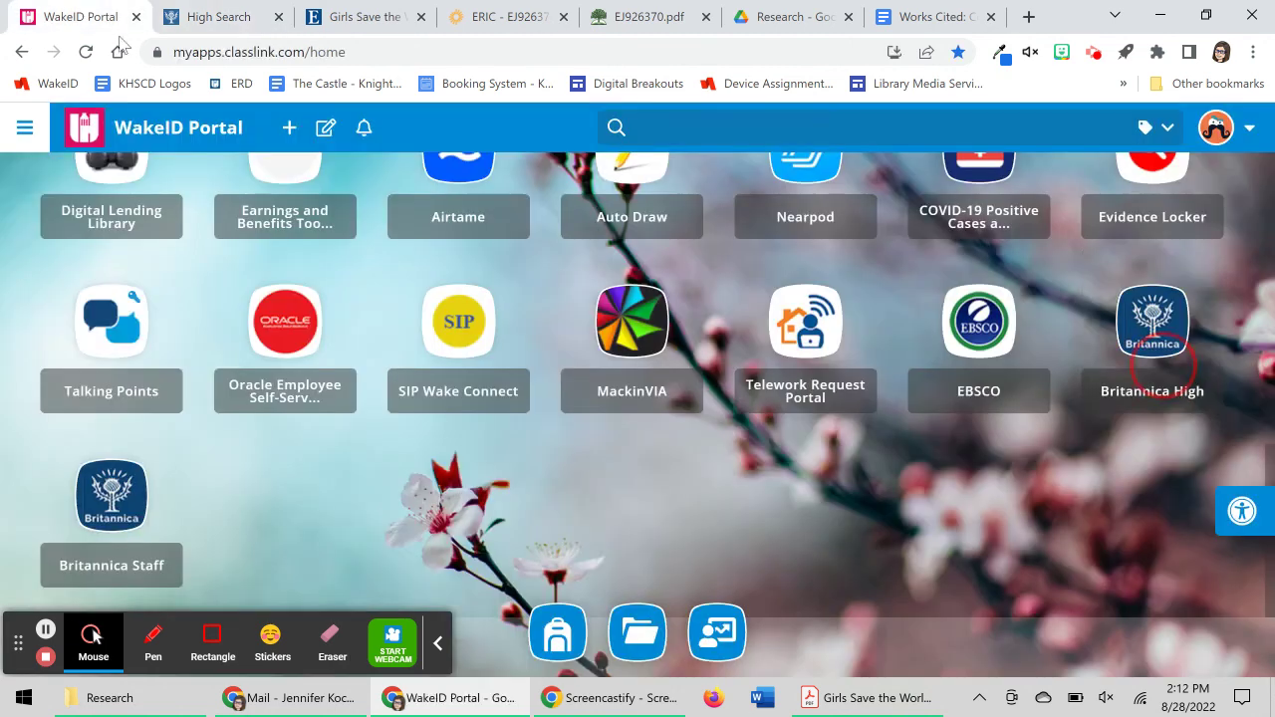